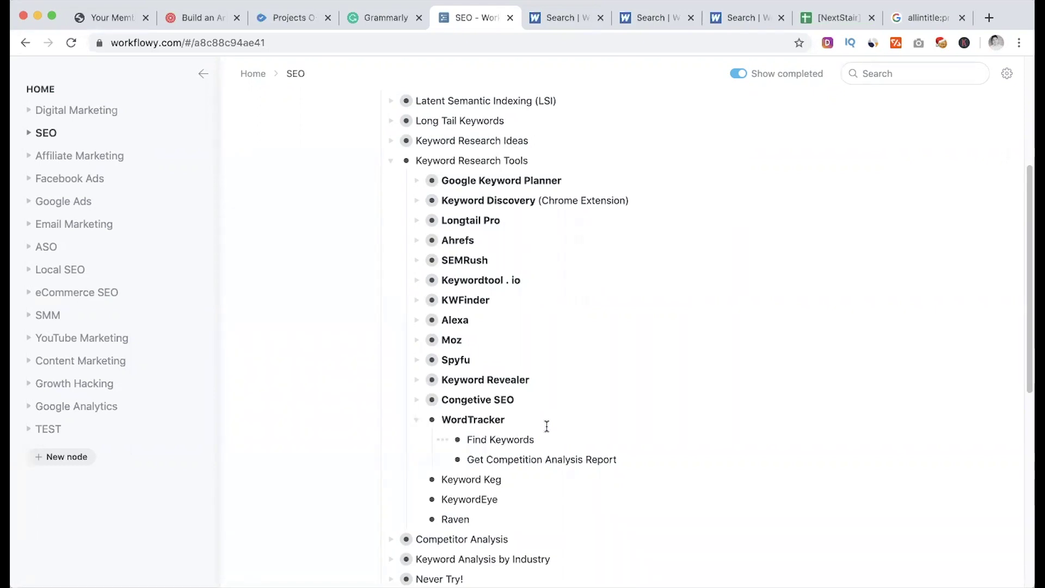
On Wordtracker's blank search page, review the available search sources, the keyword field and the list of territories.
{"action": "left_click", "coordinate": [741, 19]}
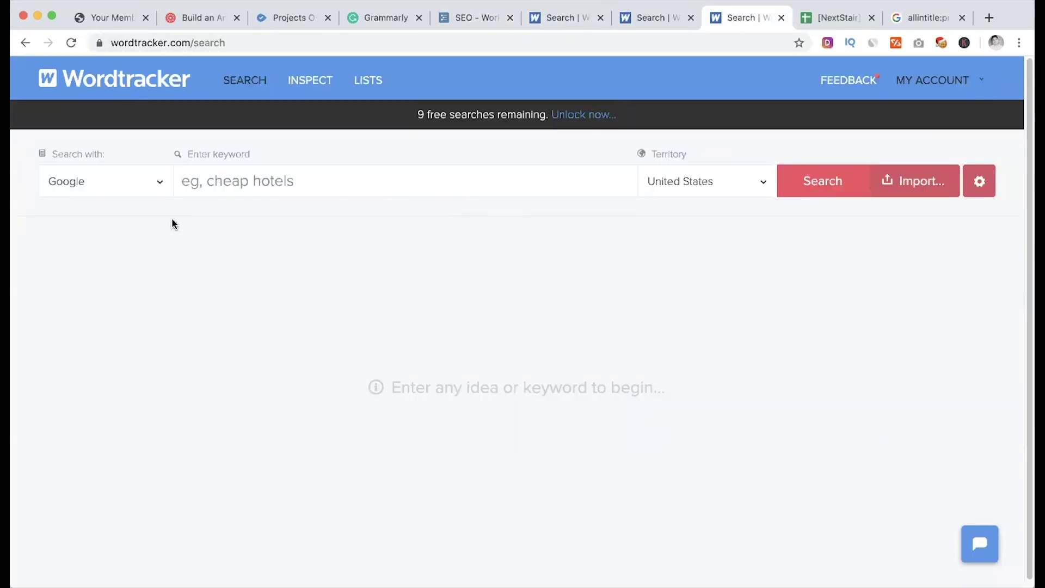
{"action": "left_click", "coordinate": [139, 189]}
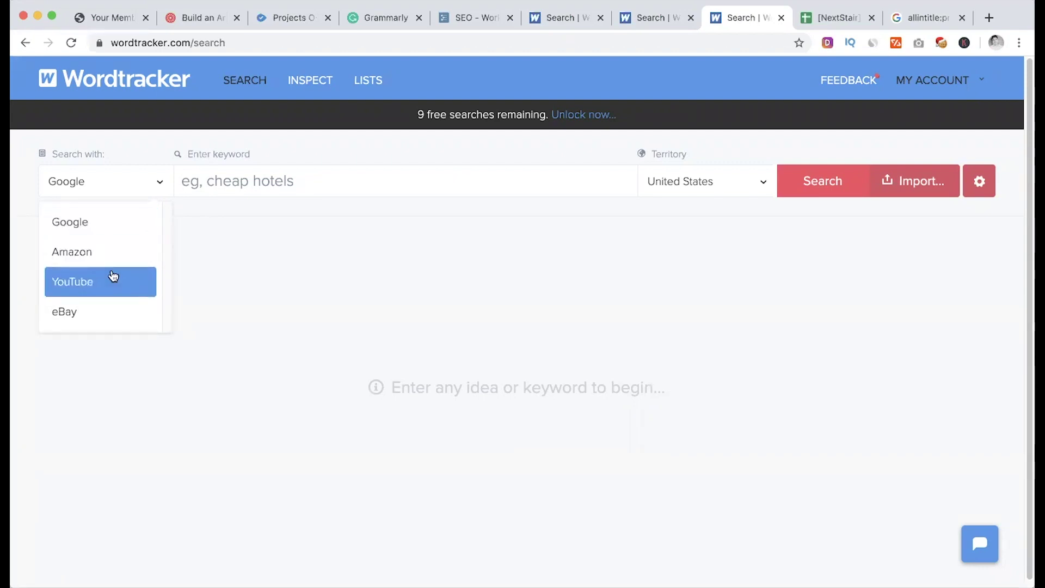
{"action": "left_click", "coordinate": [296, 257]}
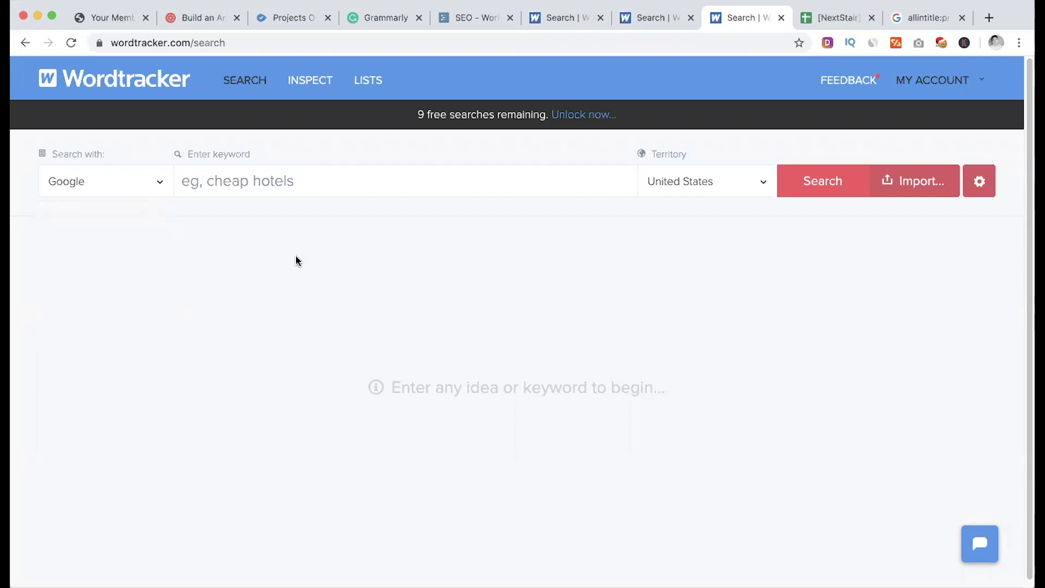
{"action": "left_click", "coordinate": [281, 195]}
{"action": "left_click", "coordinate": [723, 188]}
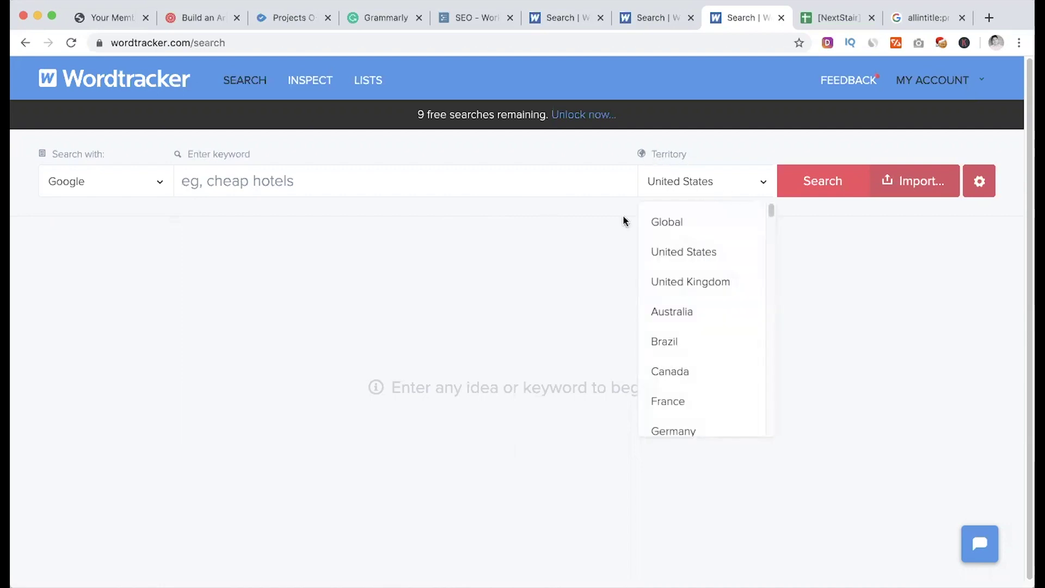
{"action": "left_click", "coordinate": [547, 263]}
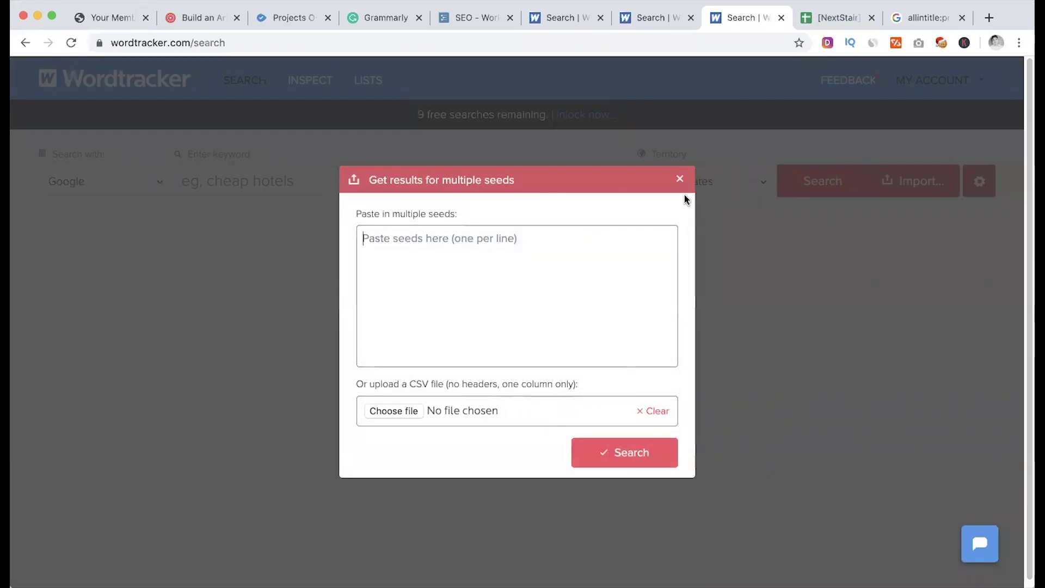
Look over Wordtracker's multiple-seed import dialog and its keyword match and plural settings without changing them.
{"action": "left_click", "coordinate": [680, 180]}
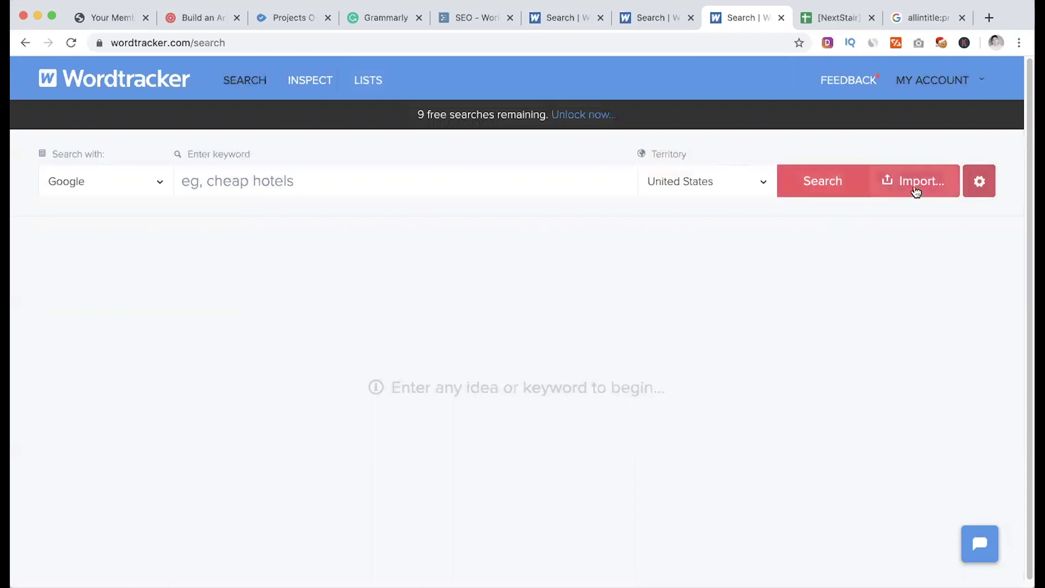
{"action": "left_click", "coordinate": [979, 184]}
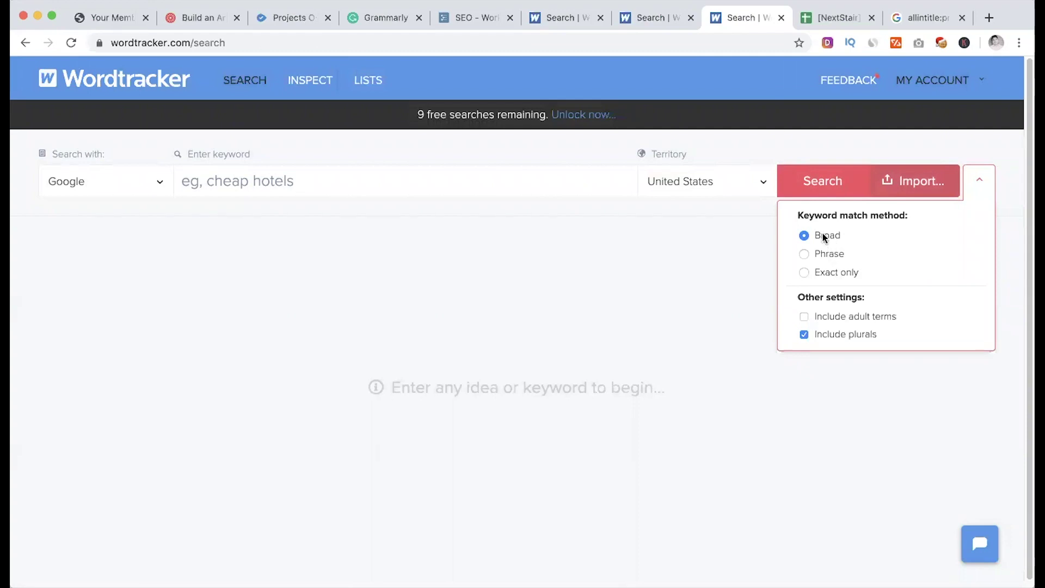
{"action": "left_click", "coordinate": [684, 274]}
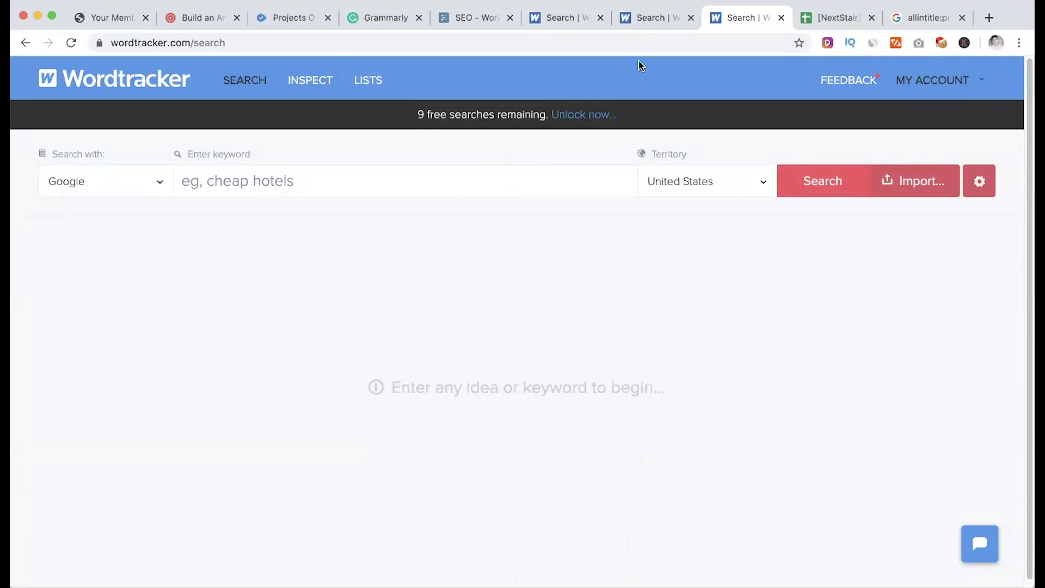
Find Pregnancy Pillow among the products in the keyword spreadsheet and view Wordtracker's results and suggestions for it.
{"action": "left_click", "coordinate": [842, 19]}
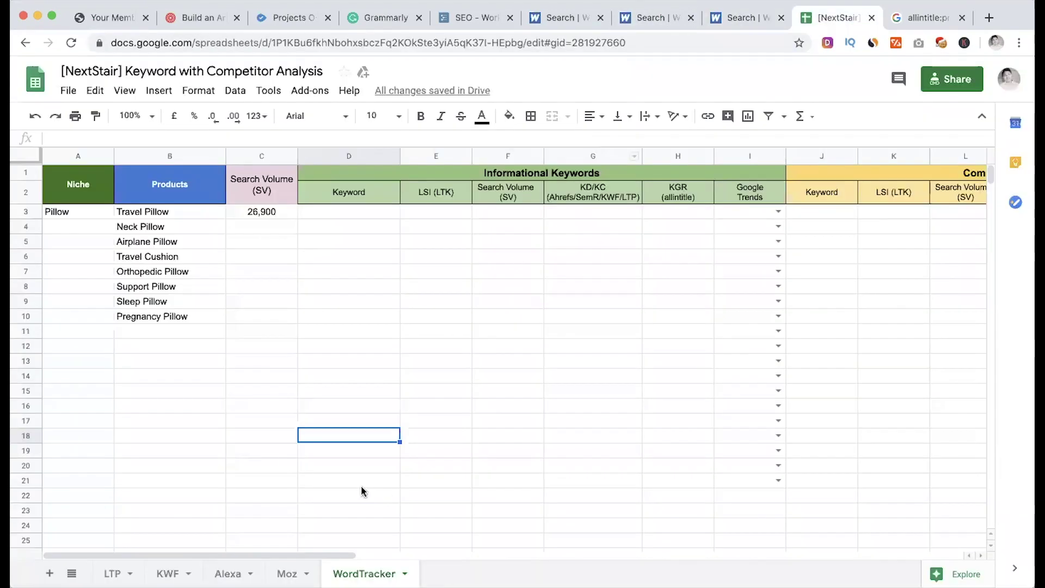
{"action": "left_click", "coordinate": [164, 321]}
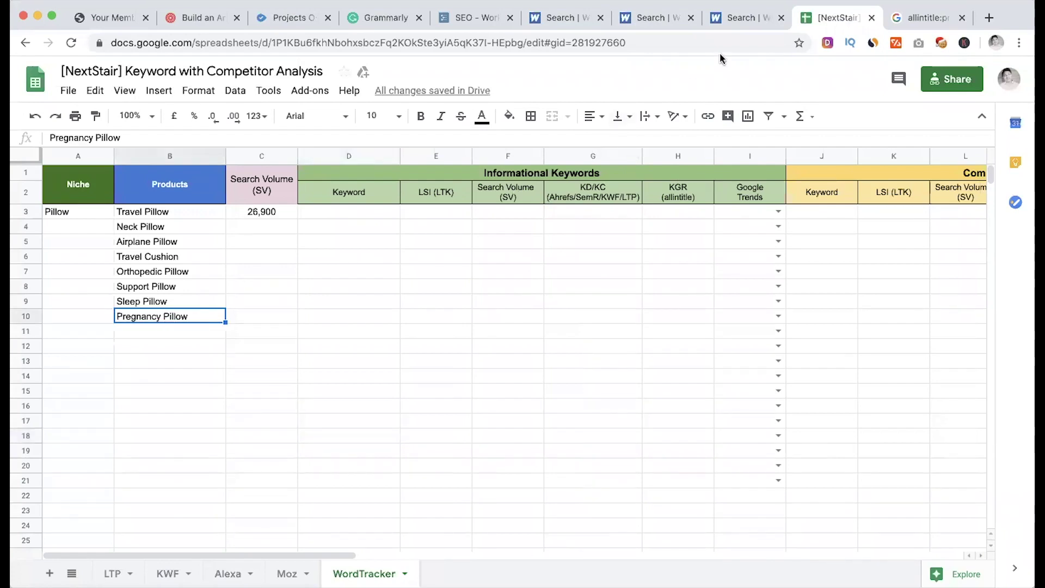
{"action": "left_click", "coordinate": [742, 21]}
{"action": "left_click", "coordinate": [672, 18]}
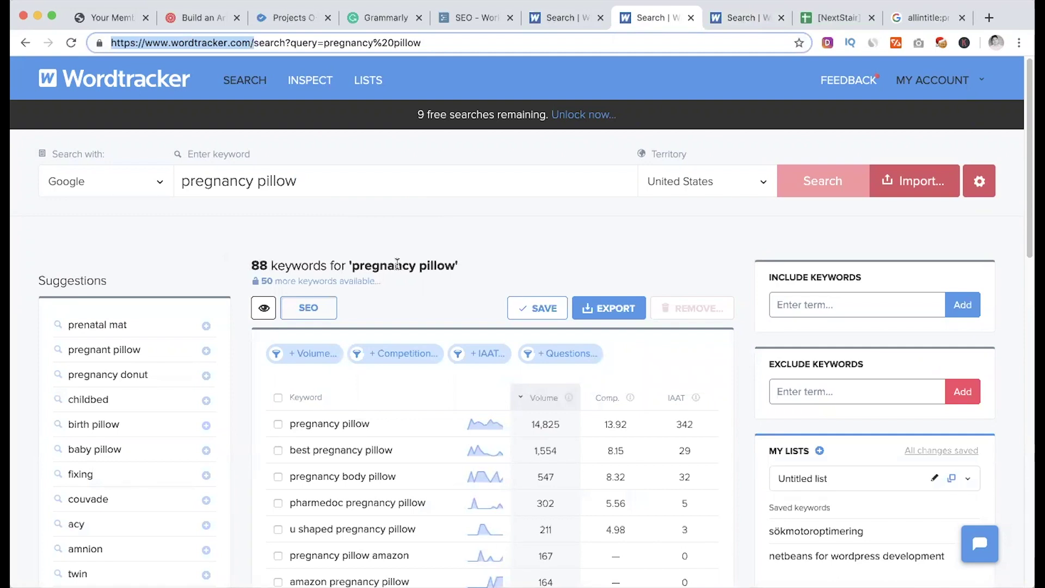
{"action": "scroll", "coordinate": [253, 265], "scroll_direction": "down", "scroll_amount": 1}
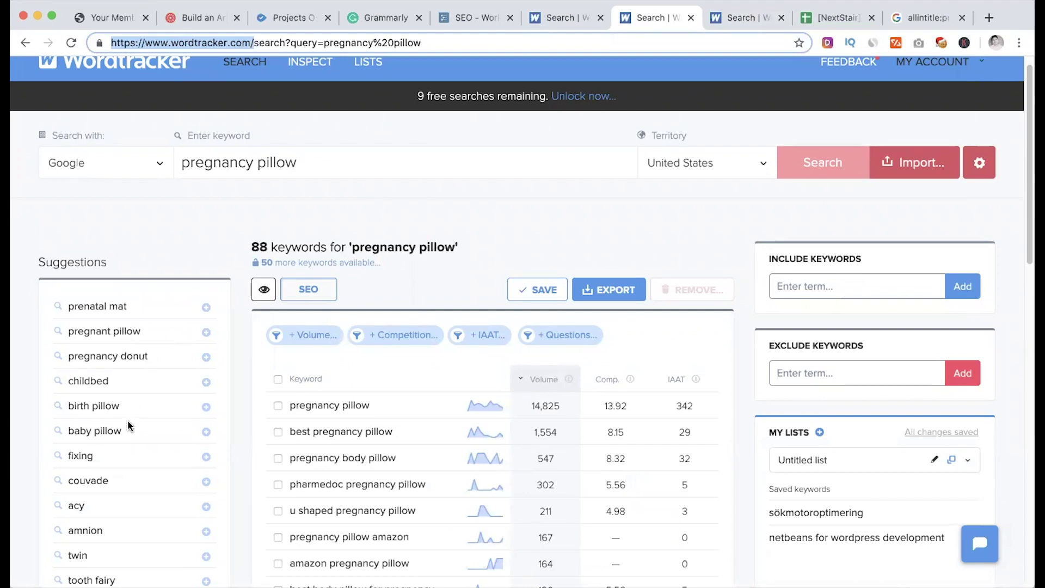
In the spreadsheet's WordTracker sheet, add "baby pillow" and "birthpillow" as products in cells B11 and B12.
{"action": "left_click", "coordinate": [826, 19]}
{"action": "left_click", "coordinate": [177, 336]}
{"action": "type", "text": "baby pillow"}
{"action": "key", "text": "Return"}
{"action": "type", "text": "birth"}
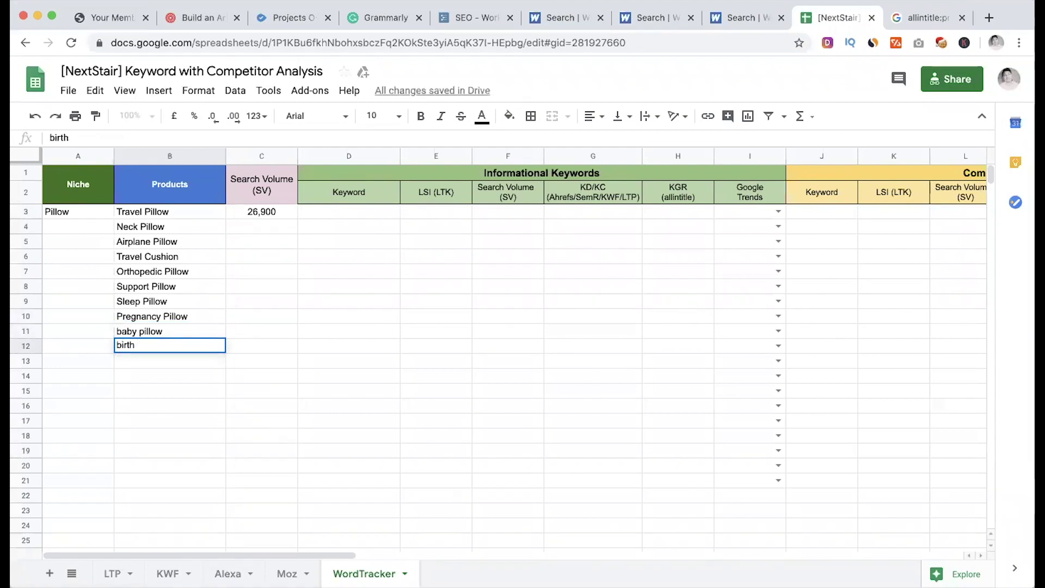
{"action": "type", "text": "pillow"}
{"action": "key", "text": "Return"}
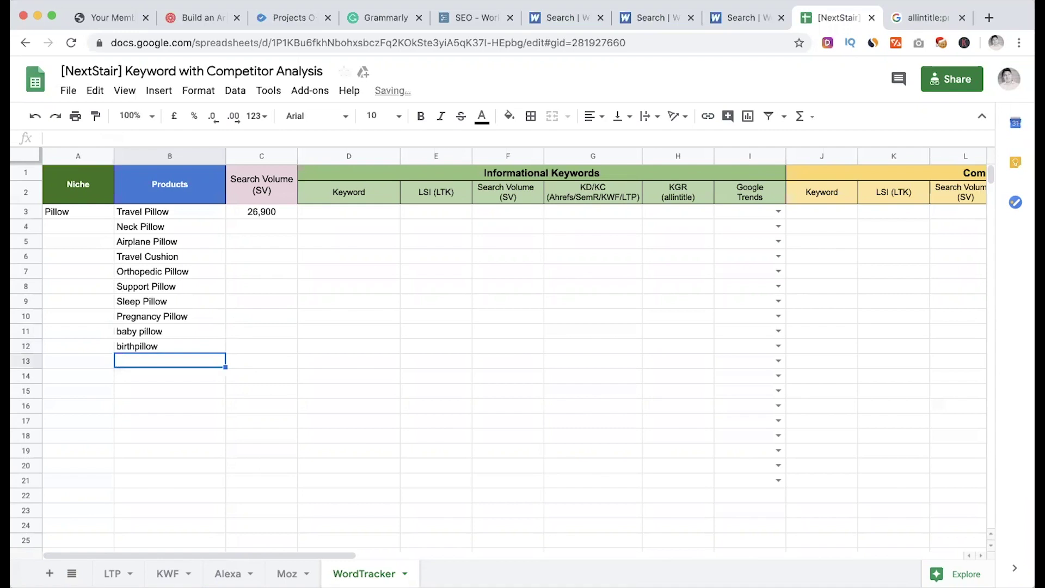
Return to Wordtracker's pregnancy pillow results and examine the suggestions and the keyword table.
{"action": "left_click", "coordinate": [566, 18]}
{"action": "left_click", "coordinate": [662, 15]}
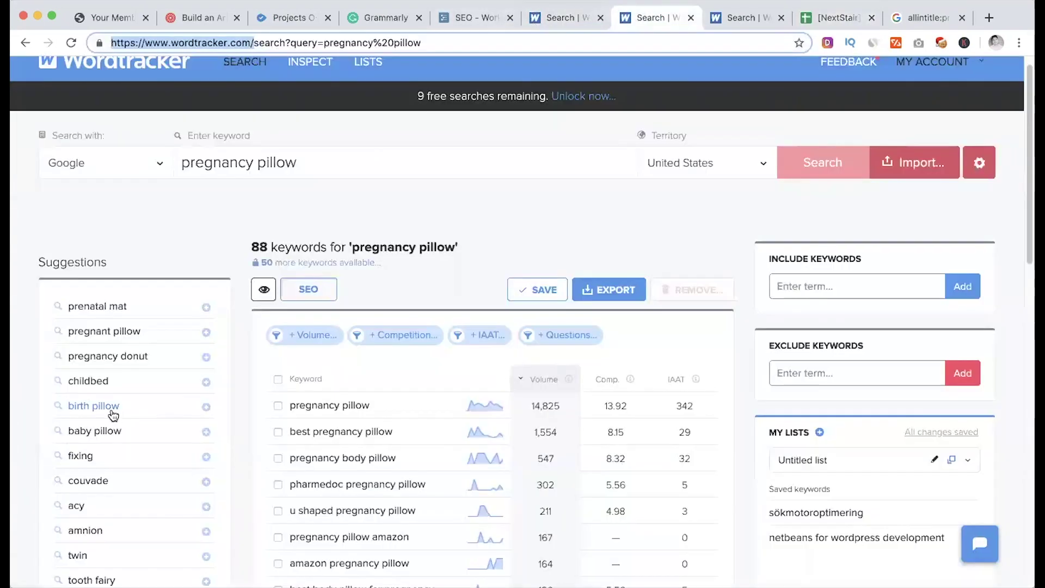
{"action": "scroll", "coordinate": [110, 413], "scroll_direction": "down", "scroll_amount": 3}
{"action": "scroll", "coordinate": [110, 413], "scroll_direction": "down", "scroll_amount": 4}
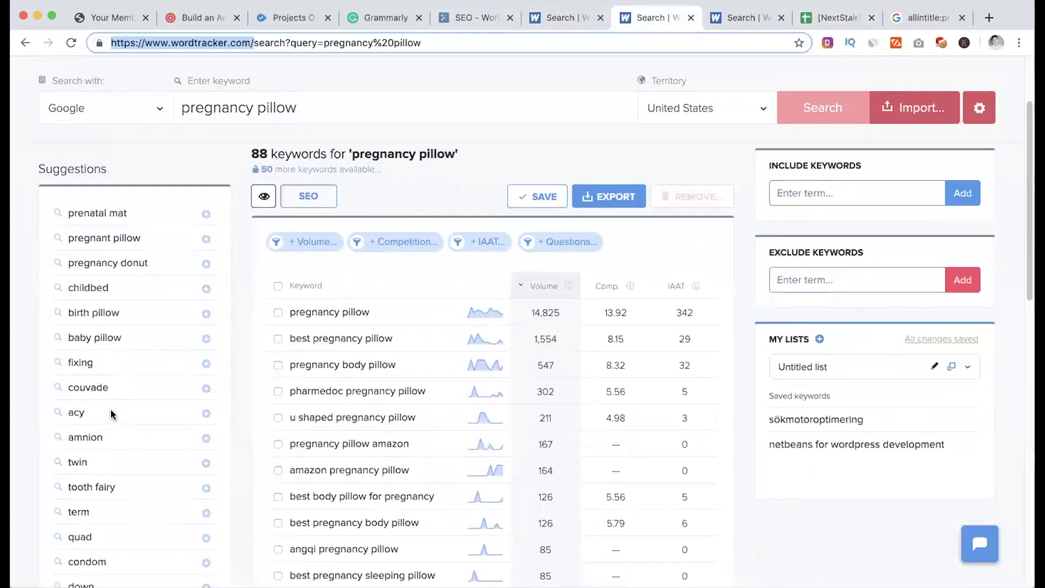
{"action": "scroll", "coordinate": [110, 413], "scroll_direction": "up", "scroll_amount": 6}
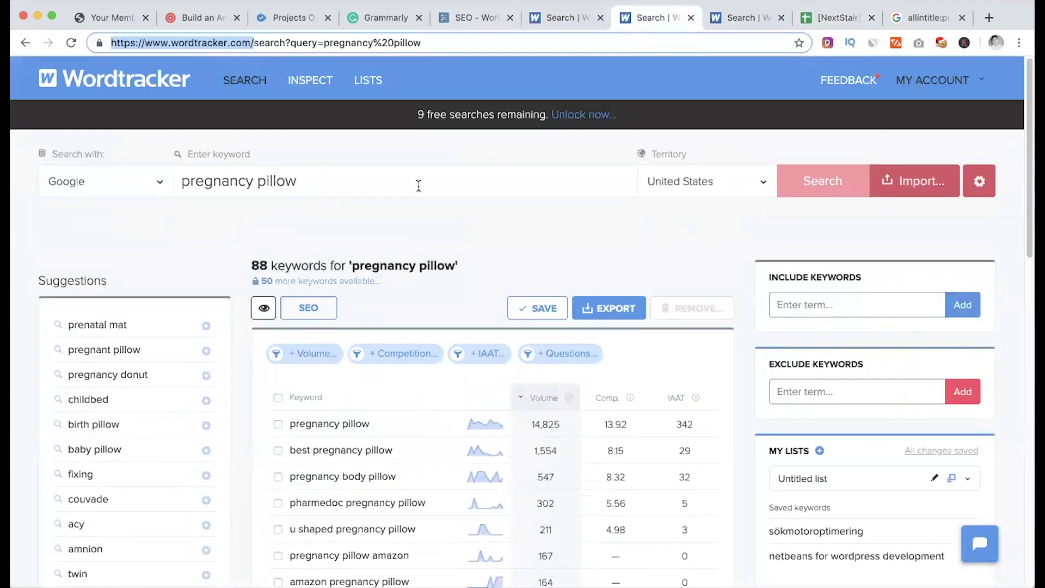
{"action": "scroll", "coordinate": [414, 253], "scroll_direction": "down", "scroll_amount": 3}
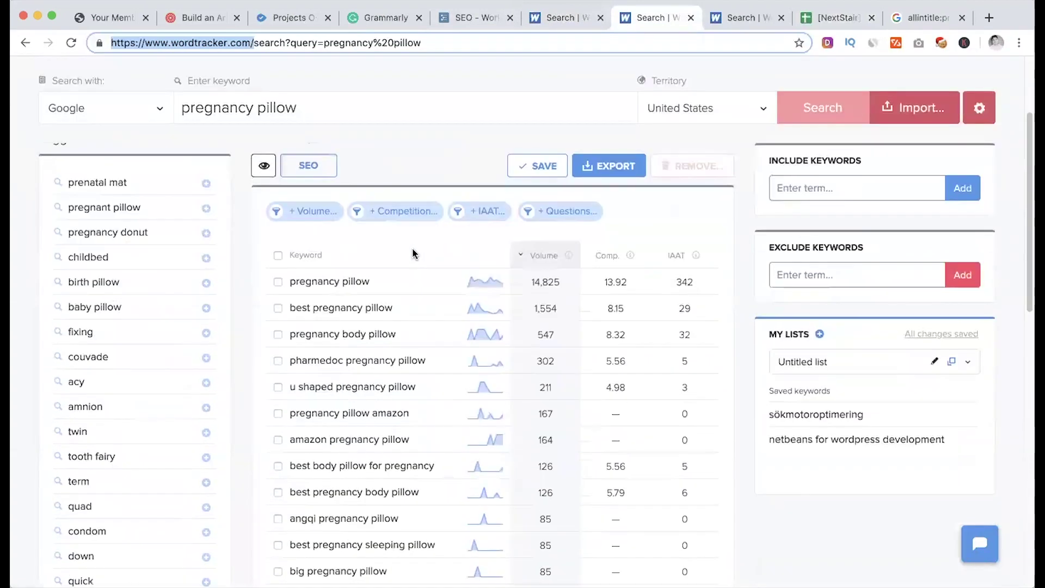
{"action": "scroll", "coordinate": [348, 294], "scroll_direction": "down", "scroll_amount": 1}
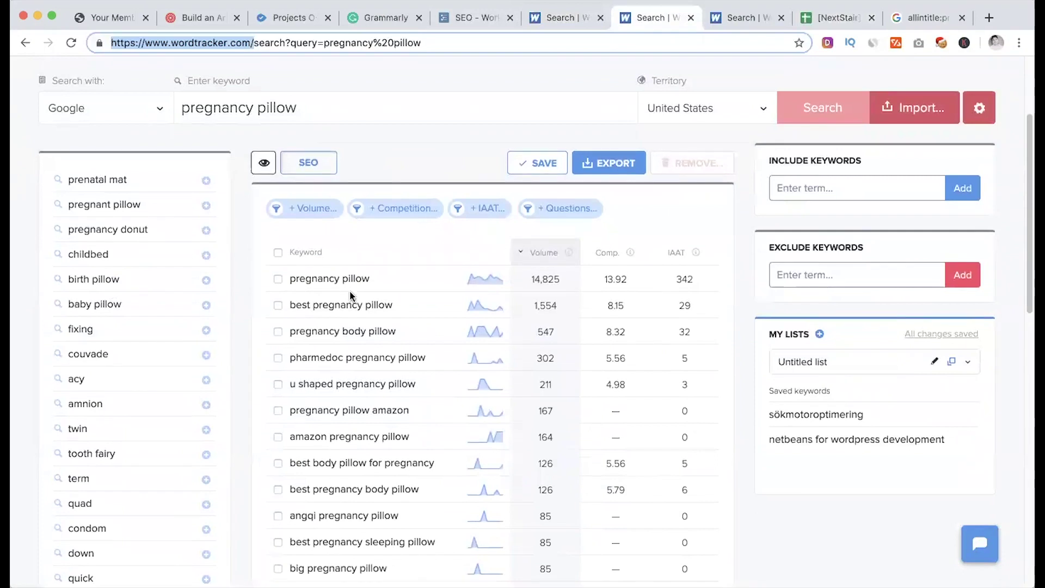
Check which view columns the keyword table offers and inspect the trend graph for "pregnancy pillow".
{"action": "left_click", "coordinate": [265, 162]}
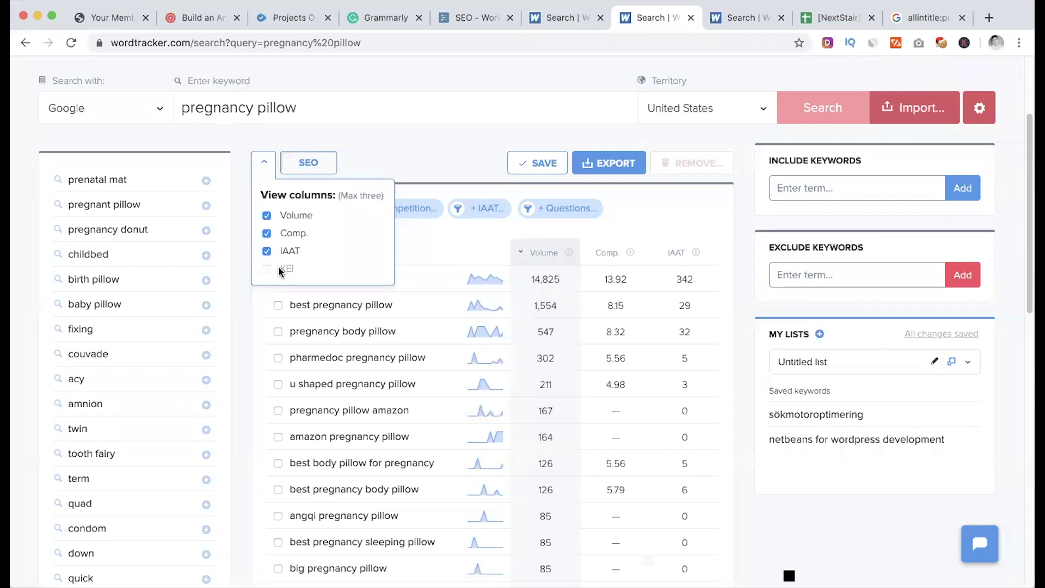
{"action": "left_click", "coordinate": [393, 145]}
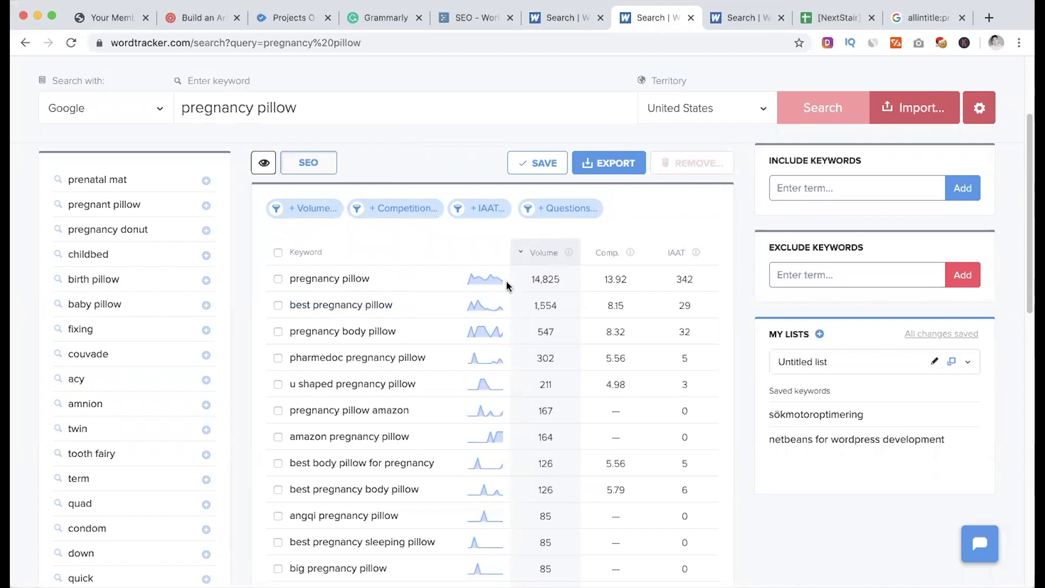
{"action": "mouse_move", "coordinate": [478, 281]}
Highlight the result count of the Google search allintitle:pregnancy pillow and look back at the Workflowy SEO outline.
{"action": "left_click", "coordinate": [917, 18]}
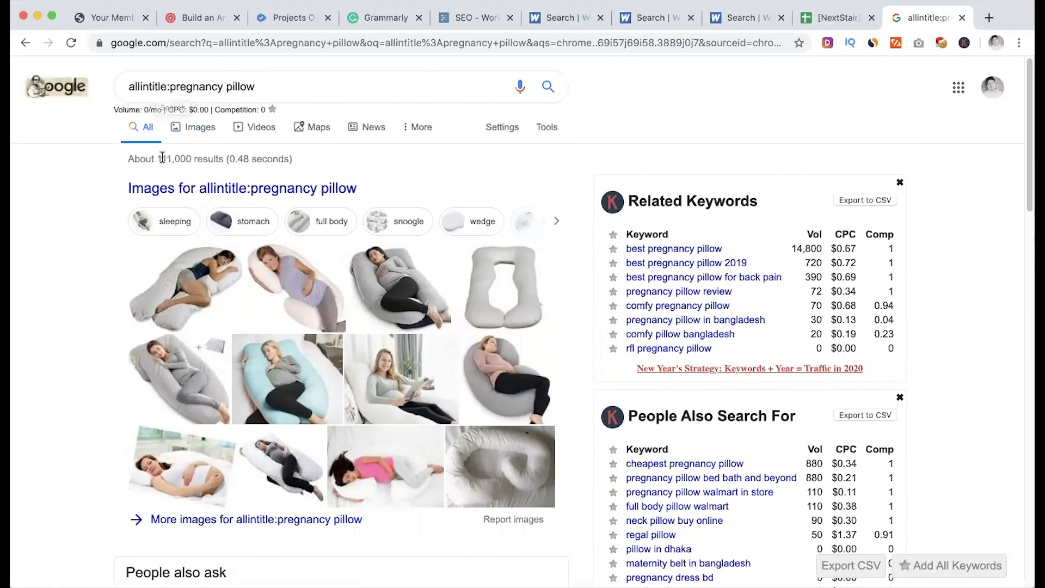
{"action": "left_click_drag", "start_coordinate": [157, 158], "coordinate": [191, 158]}
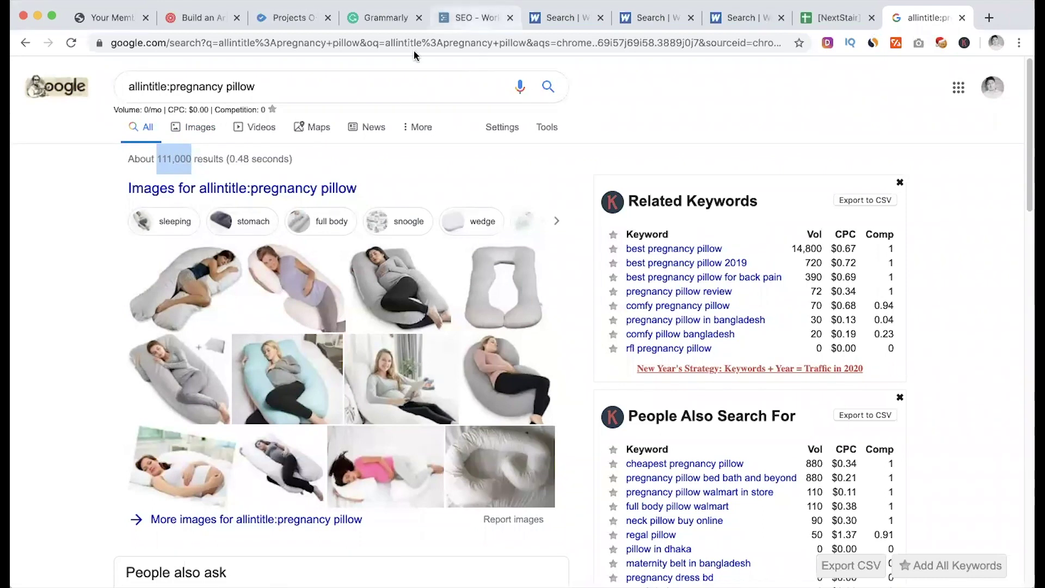
{"action": "left_click", "coordinate": [483, 25]}
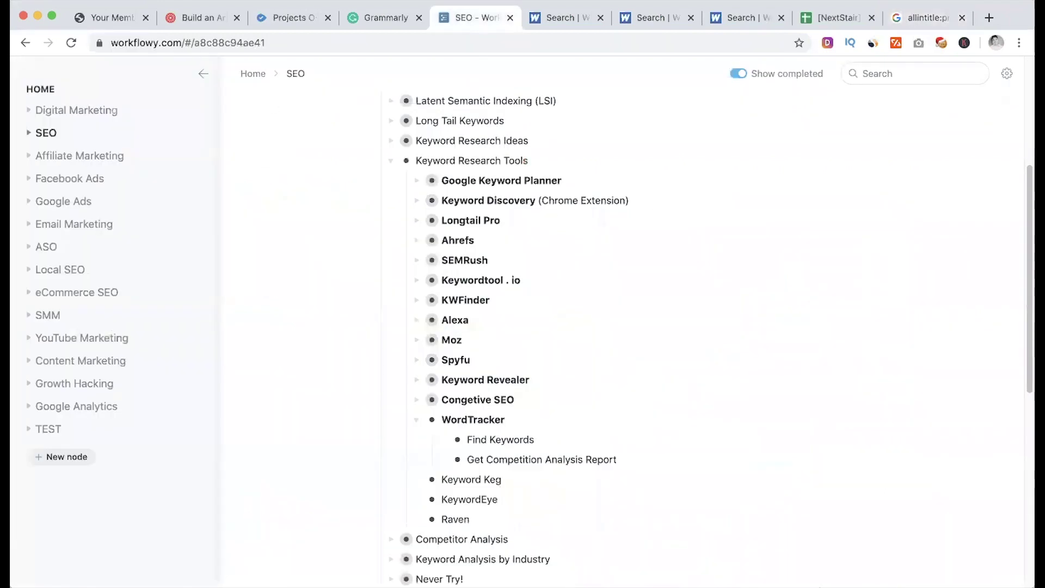
In Wordtracker's results, highlight the IAAT value for "pregnancy pillow" and read the IAAT column's explanation.
{"action": "left_click", "coordinate": [668, 23]}
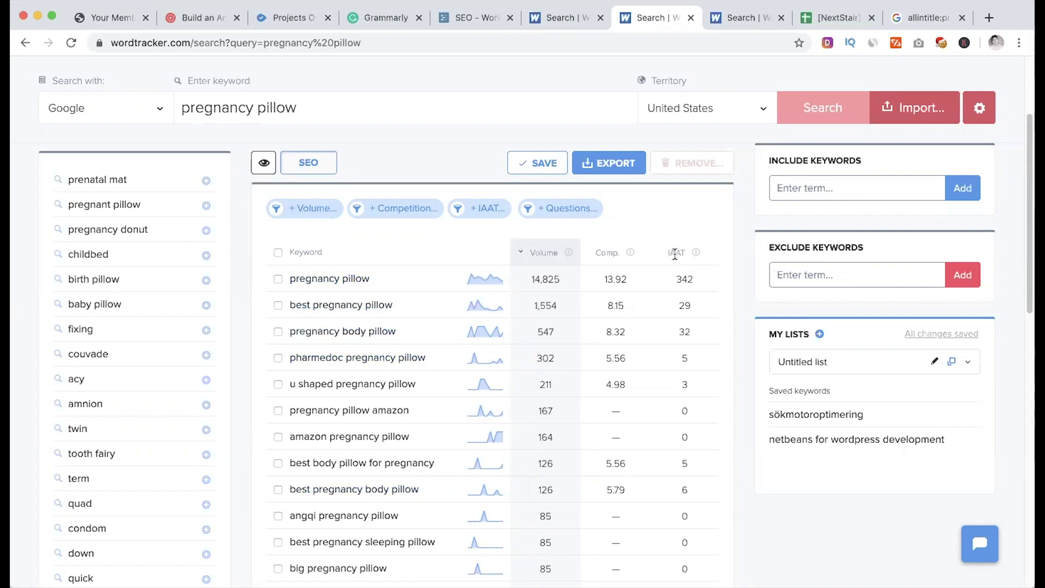
{"action": "double_click", "coordinate": [684, 279]}
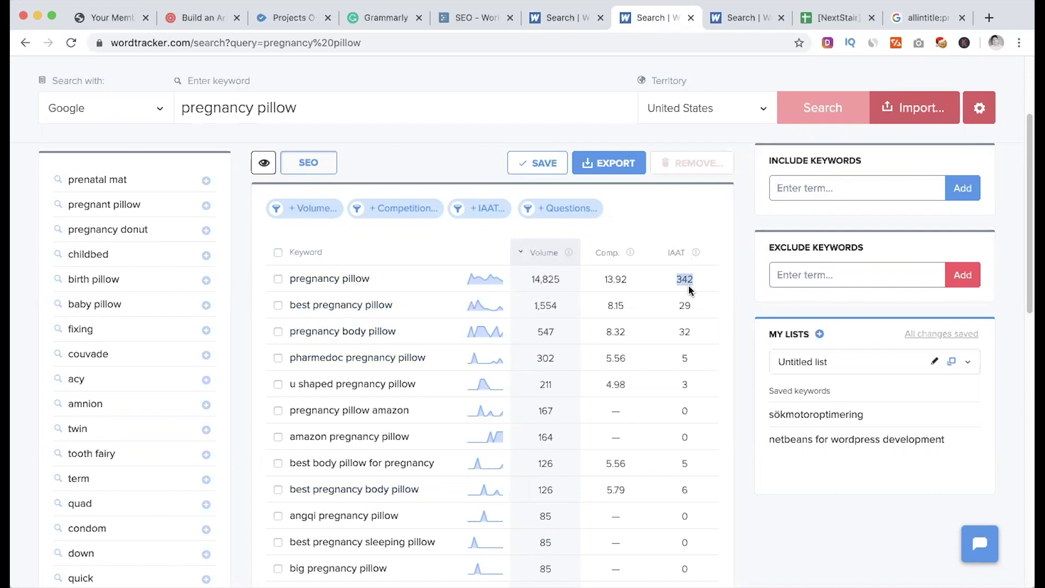
{"action": "mouse_move", "coordinate": [698, 253]}
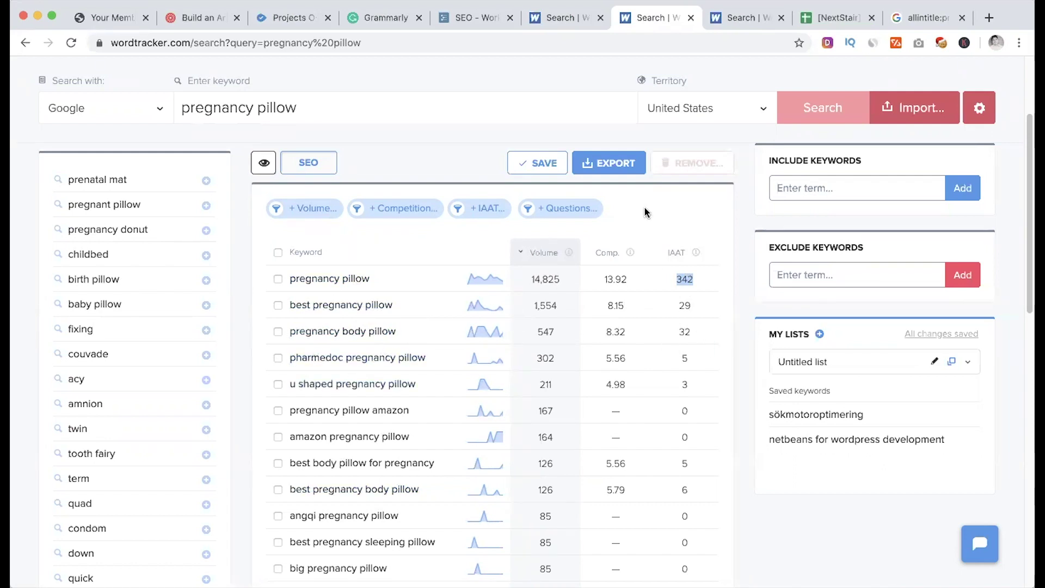
Look through the volume, competition and IAAT columns of the pregnancy pillow keywords and filter the list to questions only.
{"action": "scroll", "coordinate": [641, 326], "scroll_direction": "down", "scroll_amount": 3}
{"action": "scroll", "coordinate": [641, 327], "scroll_direction": "down", "scroll_amount": 5}
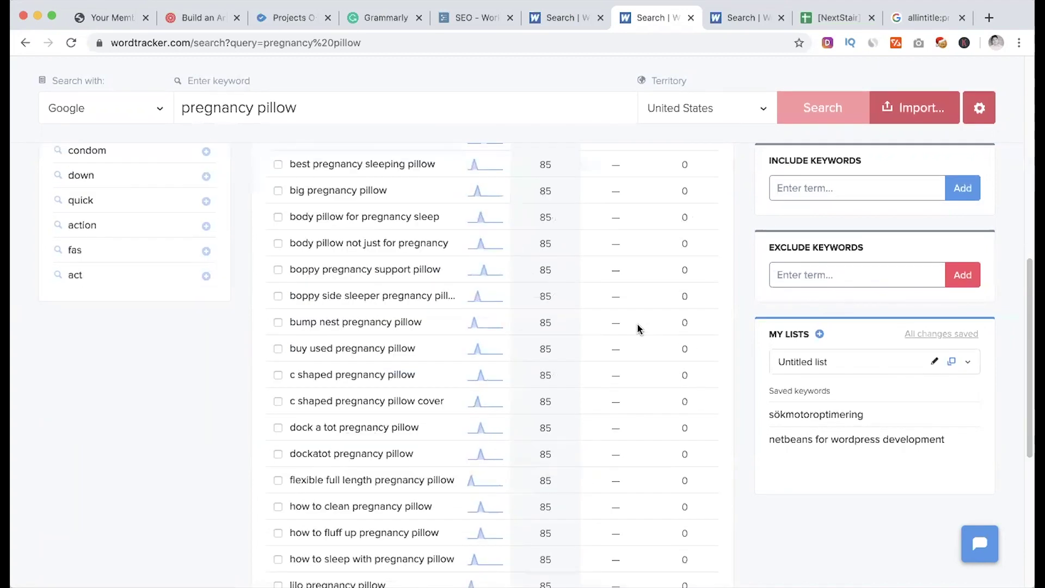
{"action": "scroll", "coordinate": [639, 329], "scroll_direction": "up", "scroll_amount": 7}
{"action": "scroll", "coordinate": [640, 328], "scroll_direction": "up", "scroll_amount": 2}
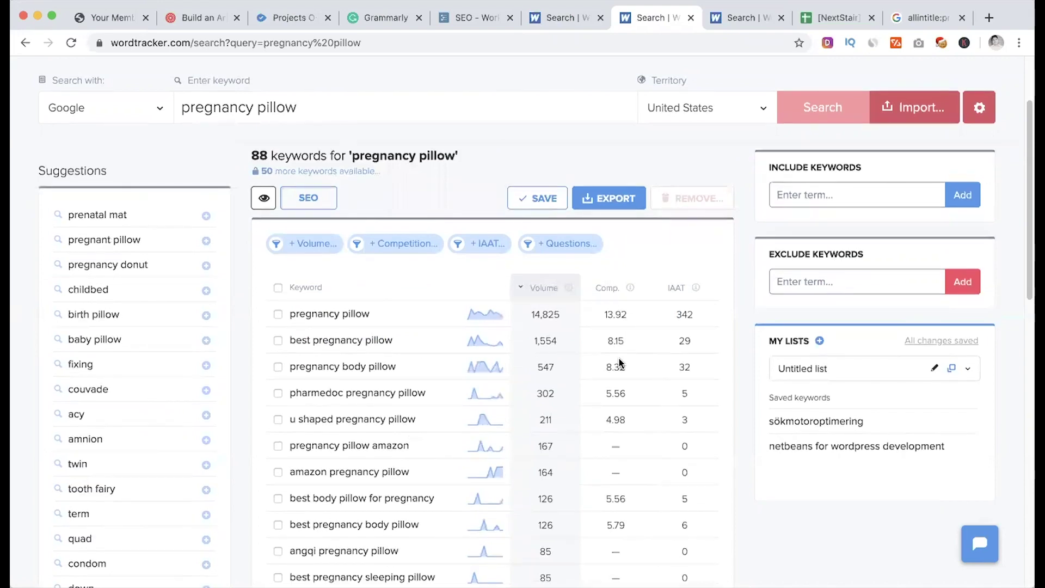
{"action": "scroll", "coordinate": [618, 359], "scroll_direction": "down", "scroll_amount": 1}
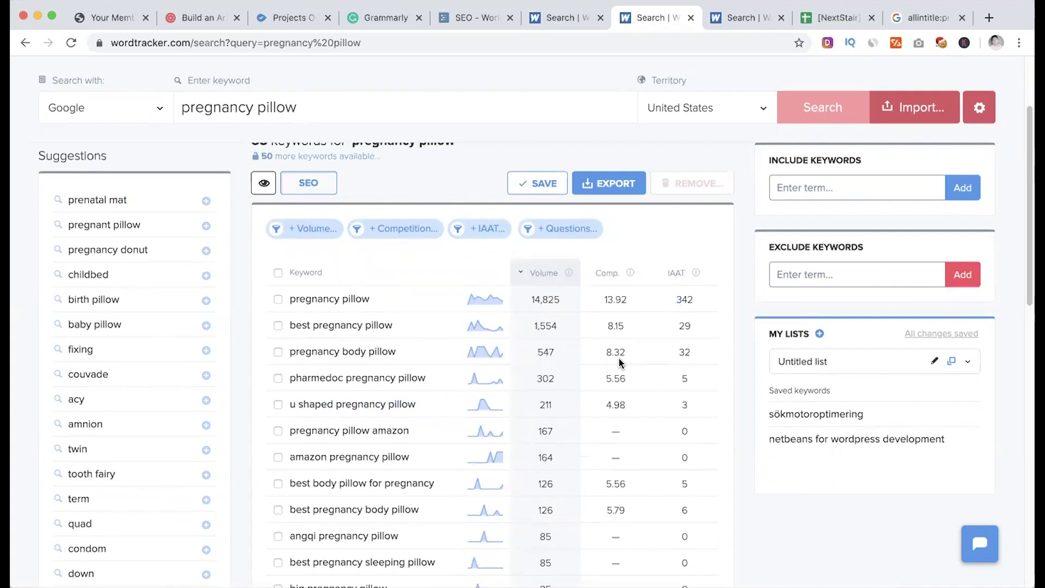
{"action": "scroll", "coordinate": [619, 363], "scroll_direction": "down", "scroll_amount": 2}
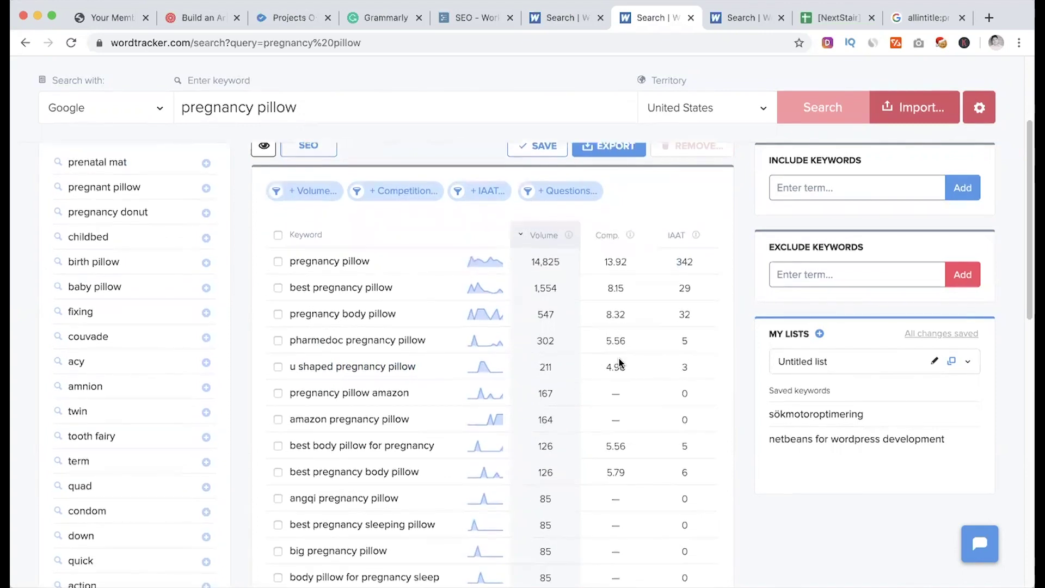
{"action": "scroll", "coordinate": [620, 363], "scroll_direction": "up", "scroll_amount": 4}
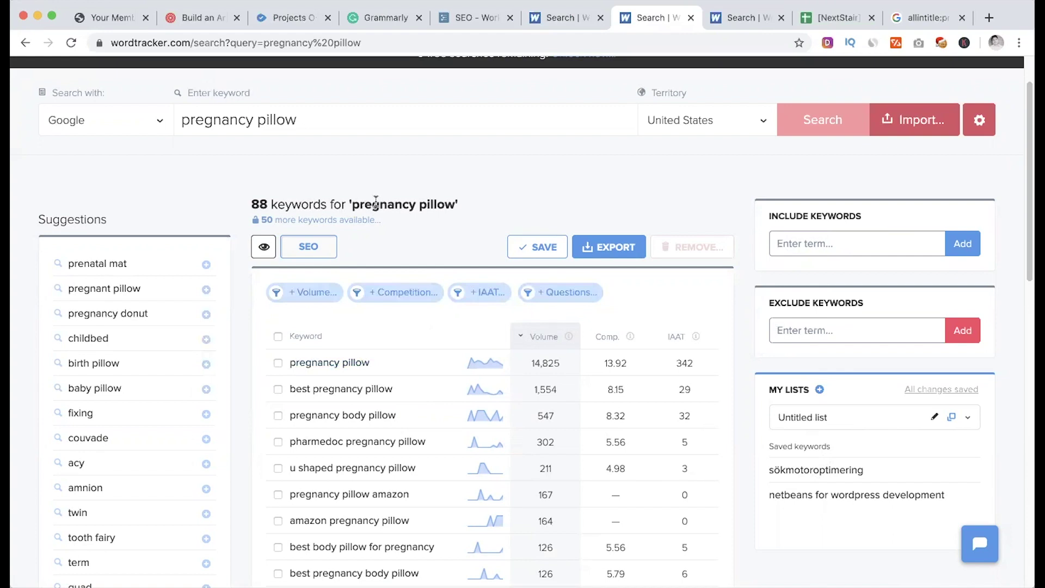
{"action": "left_click", "coordinate": [564, 298]}
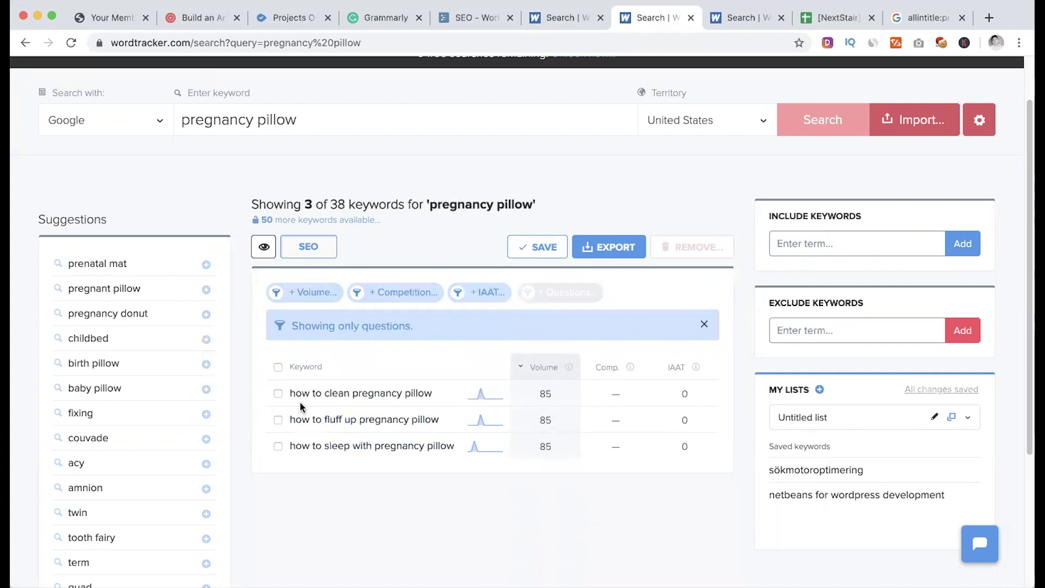
Search Google in a new tab for "how to clean pregnancy pillow".
{"action": "key", "text": "ctrl+t"}
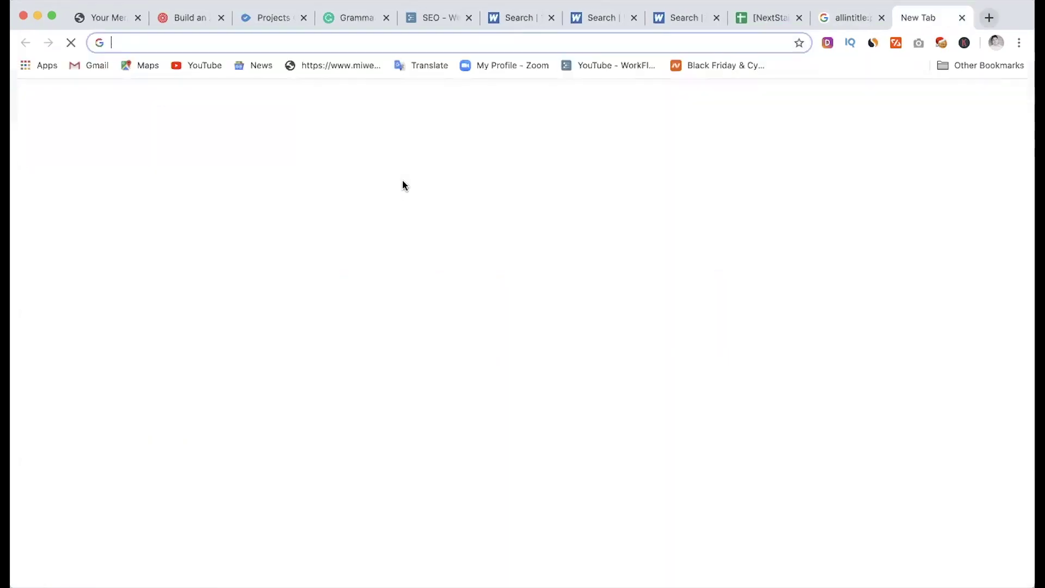
{"action": "type", "text": "how to clean pre"}
{"action": "key", "text": "Return"}
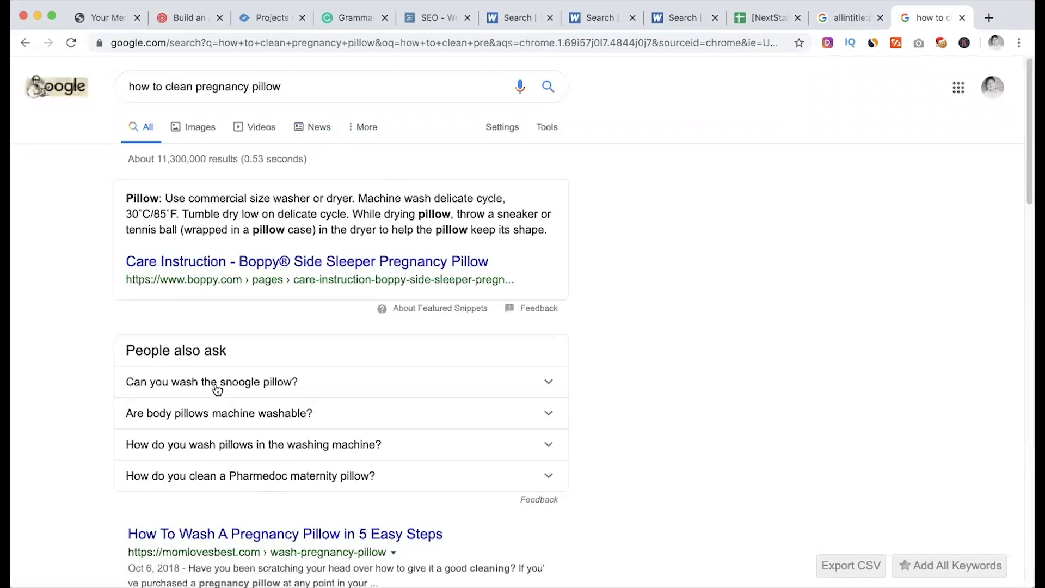
Expand the related question "Can you wash the snoogle pillow?", collapse it again and look through the other People also ask questions.
{"action": "left_click", "coordinate": [248, 395]}
{"action": "left_click", "coordinate": [249, 392]}
{"action": "left_click", "coordinate": [248, 392]}
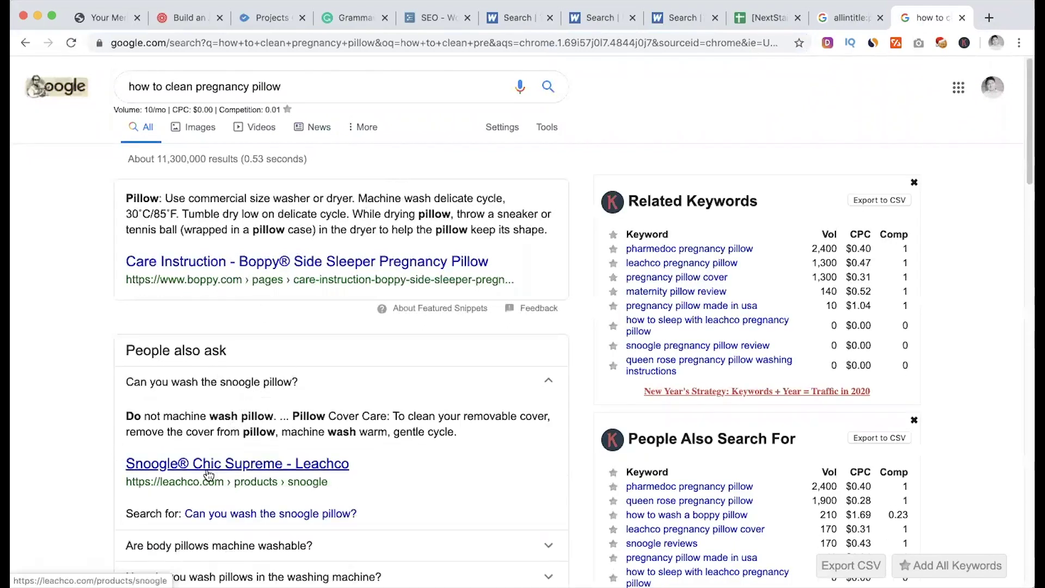
{"action": "left_click", "coordinate": [306, 386]}
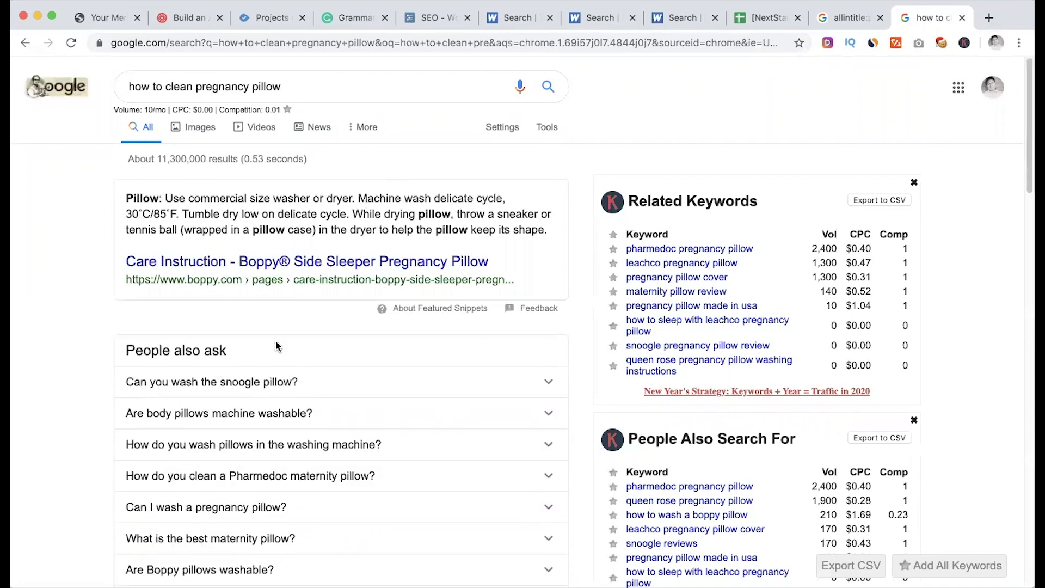
{"action": "scroll", "coordinate": [275, 475], "scroll_direction": "down", "scroll_amount": 3}
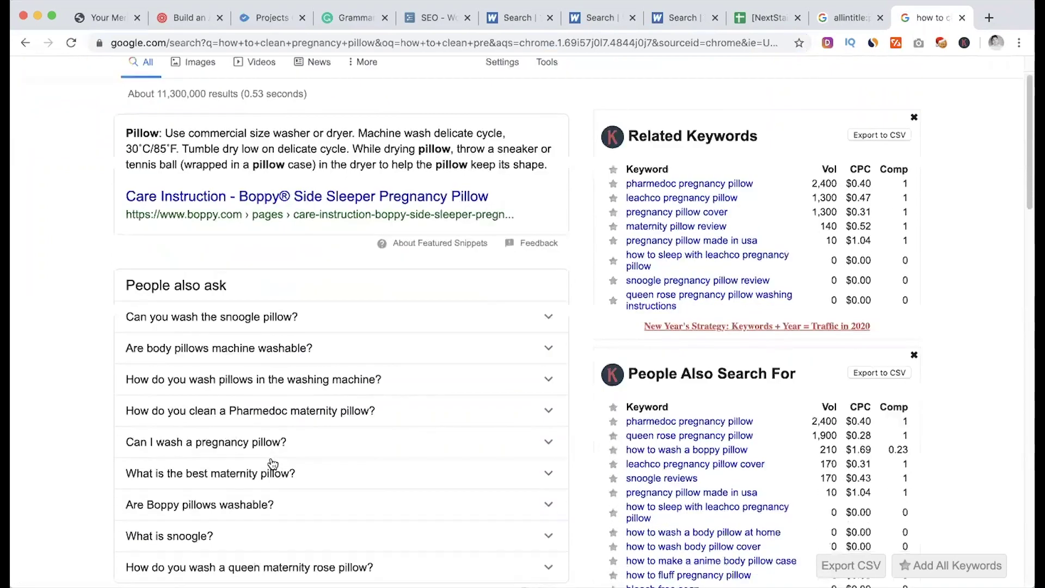
{"action": "left_click", "coordinate": [330, 334]}
{"action": "left_click", "coordinate": [330, 336]}
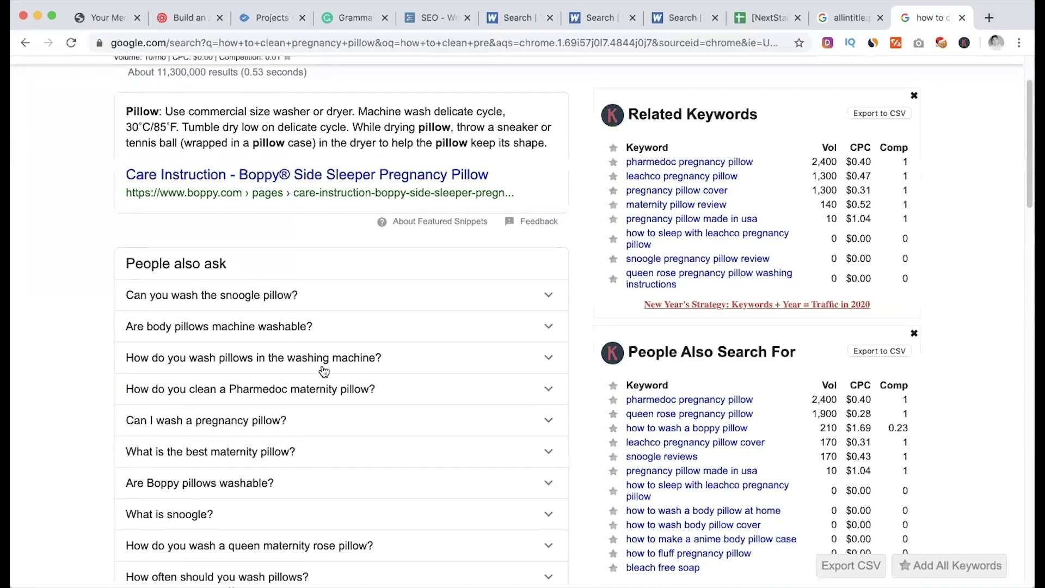
{"action": "scroll", "coordinate": [276, 326], "scroll_direction": "up", "scroll_amount": 1}
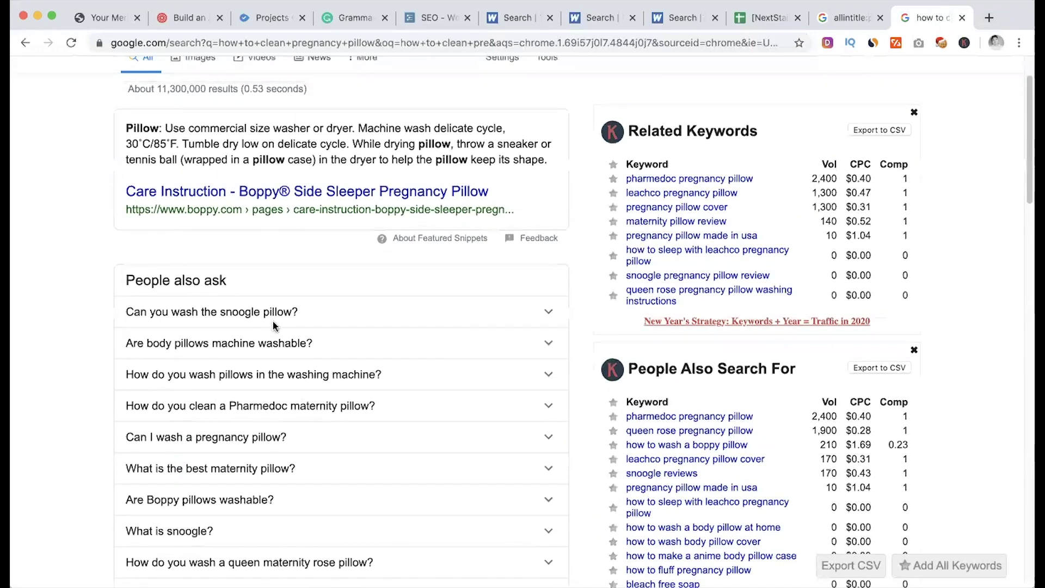
Look through the web and video results of the Google search for cleaning pregnancy pillows.
{"action": "scroll", "coordinate": [276, 473], "scroll_direction": "down", "scroll_amount": 10}
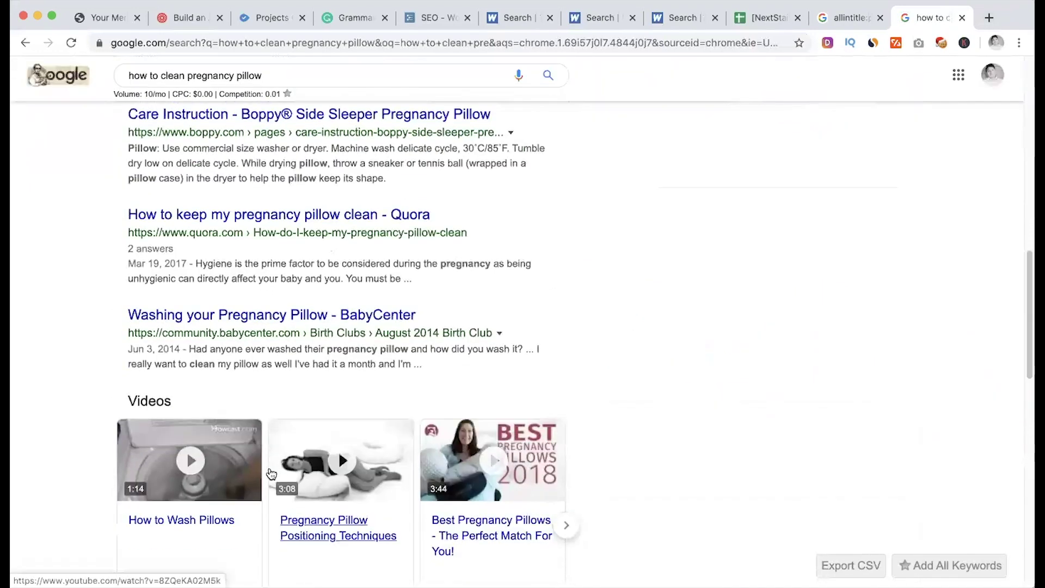
{"action": "scroll", "coordinate": [283, 358], "scroll_direction": "down", "scroll_amount": 6}
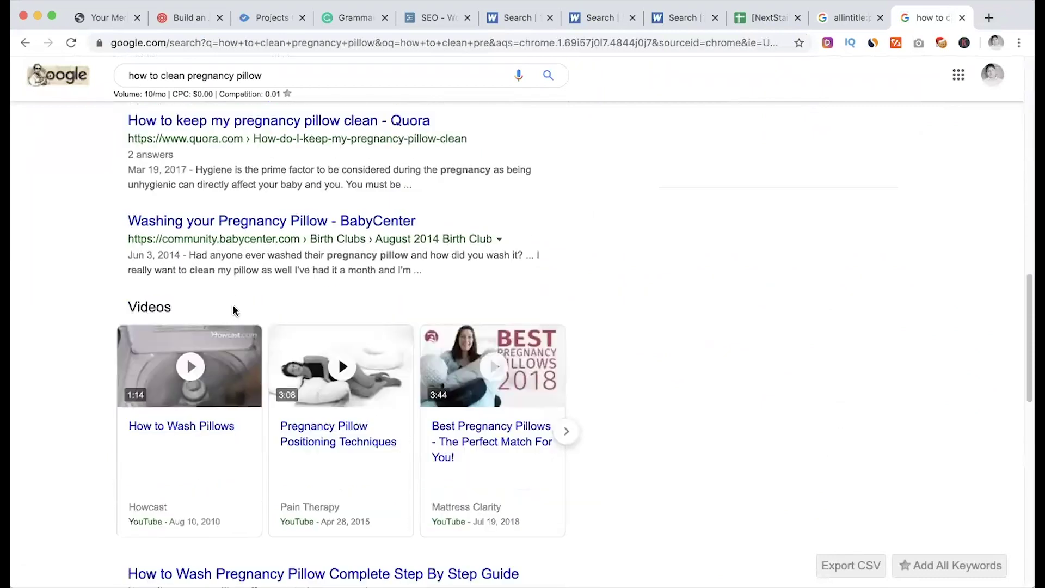
{"action": "scroll", "coordinate": [275, 376], "scroll_direction": "down", "scroll_amount": 12}
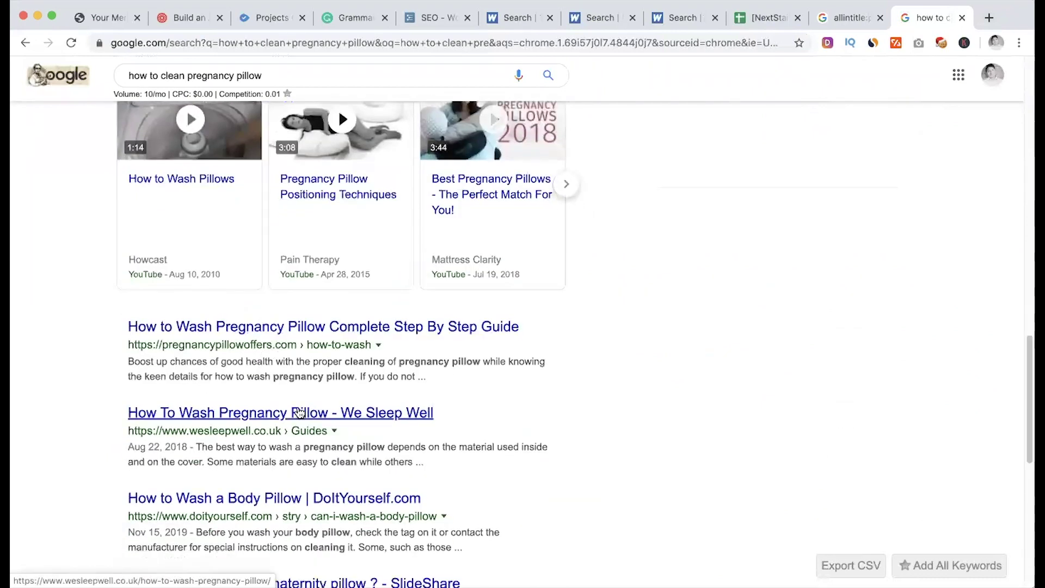
{"action": "scroll", "coordinate": [466, 128], "scroll_direction": "up", "scroll_amount": 3}
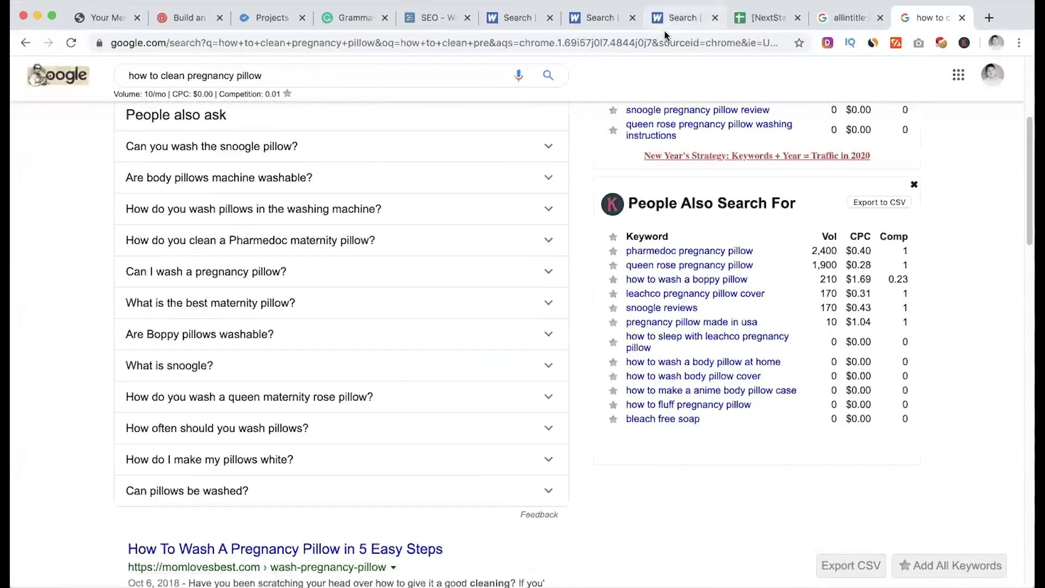
Return to Wordtracker's pregnancy pillow results and bring up the open keyword overview for "best pregnancy pillow".
{"action": "left_click", "coordinate": [600, 17]}
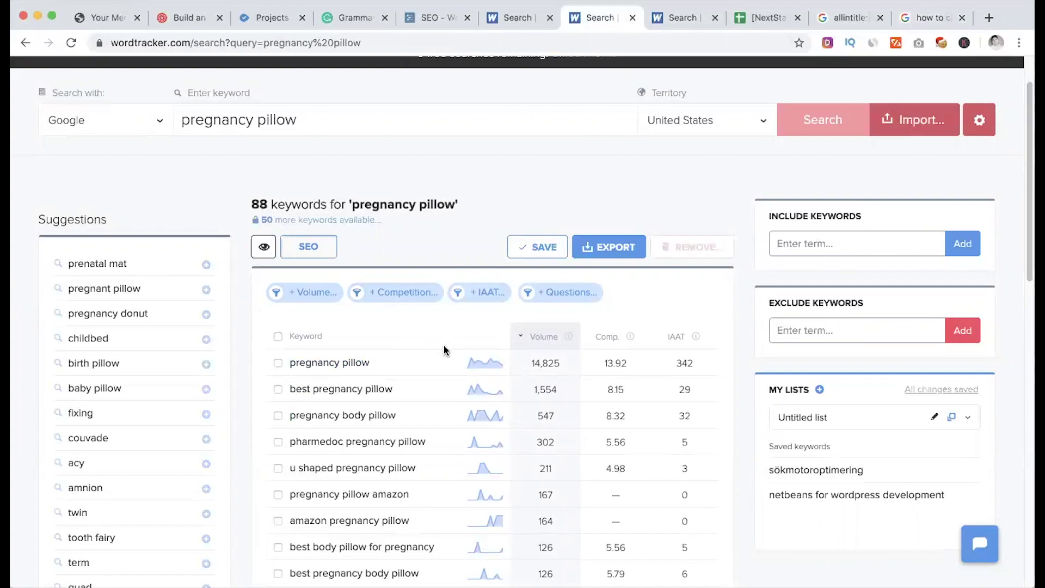
{"action": "mouse_move", "coordinate": [475, 392]}
{"action": "left_click", "coordinate": [512, 18]}
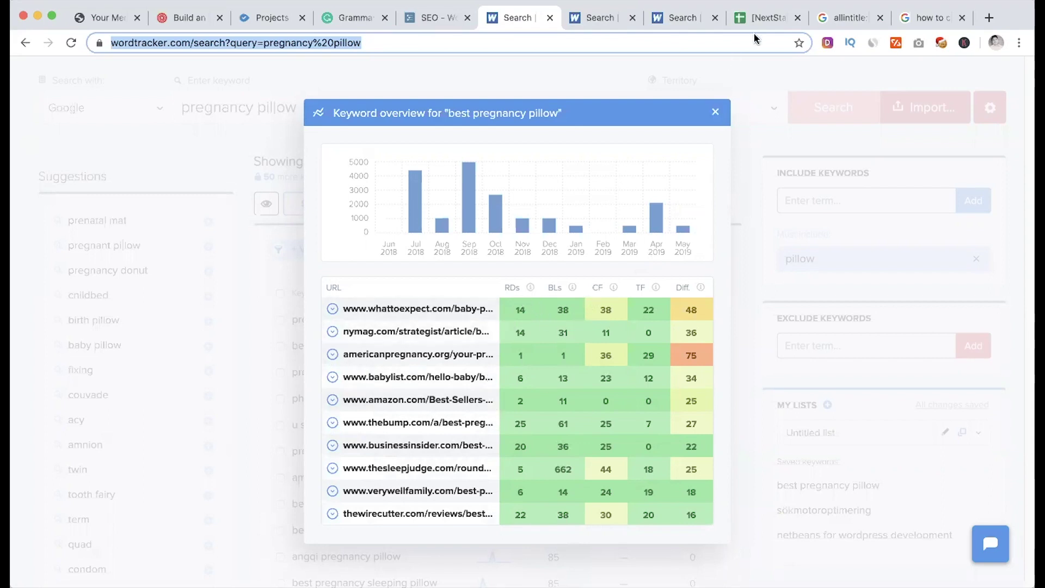
Switch to the keyword analysis spreadsheet and look at the Referring Links and DA columns of the Competitors section.
{"action": "left_click", "coordinate": [767, 19]}
{"action": "left_click_drag", "start_coordinate": [372, 550], "coordinate": [684, 541]}
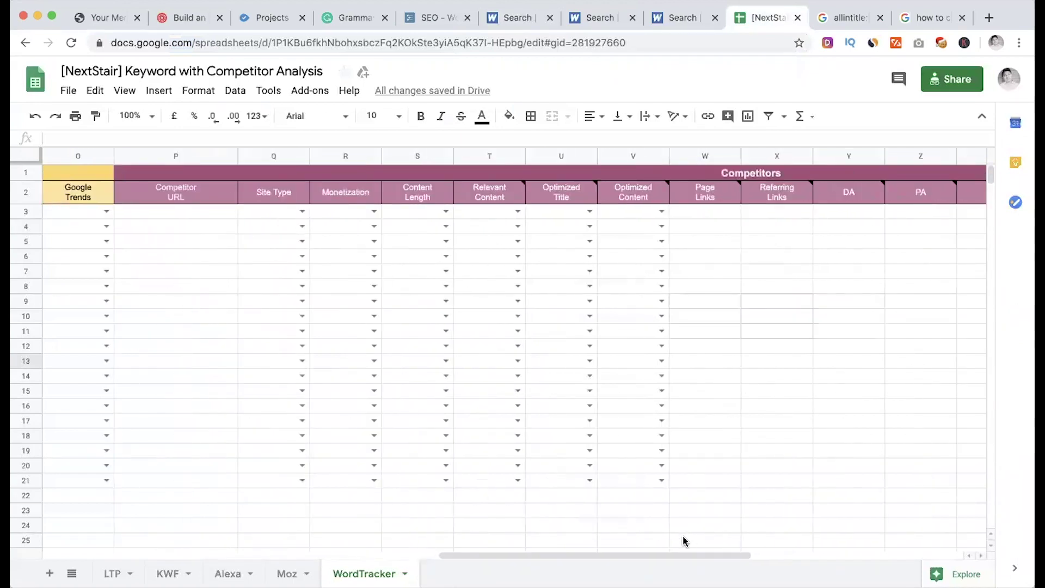
{"action": "left_click", "coordinate": [776, 212]}
{"action": "left_click", "coordinate": [792, 198]}
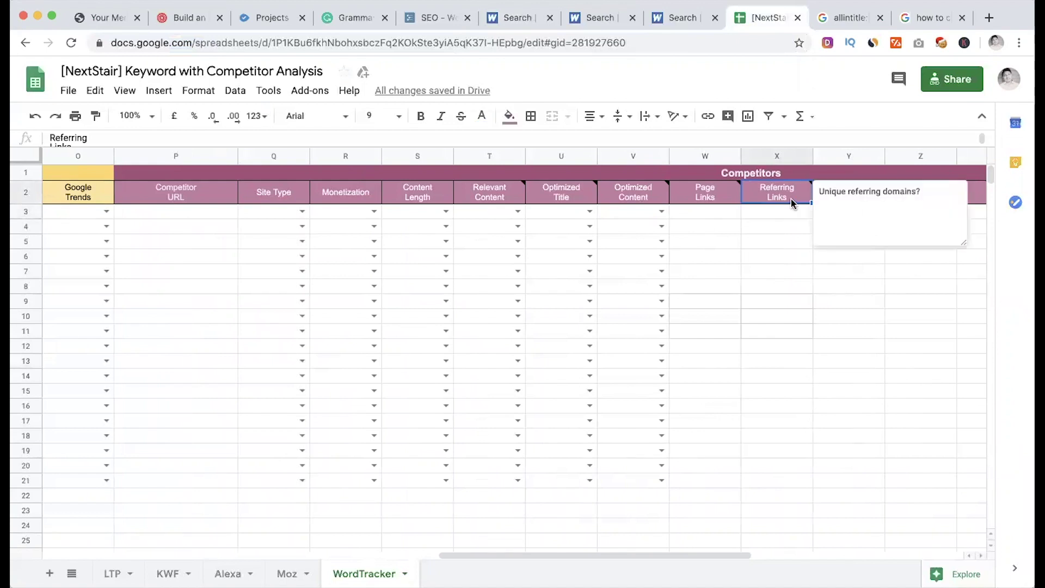
{"action": "left_click", "coordinate": [783, 208]}
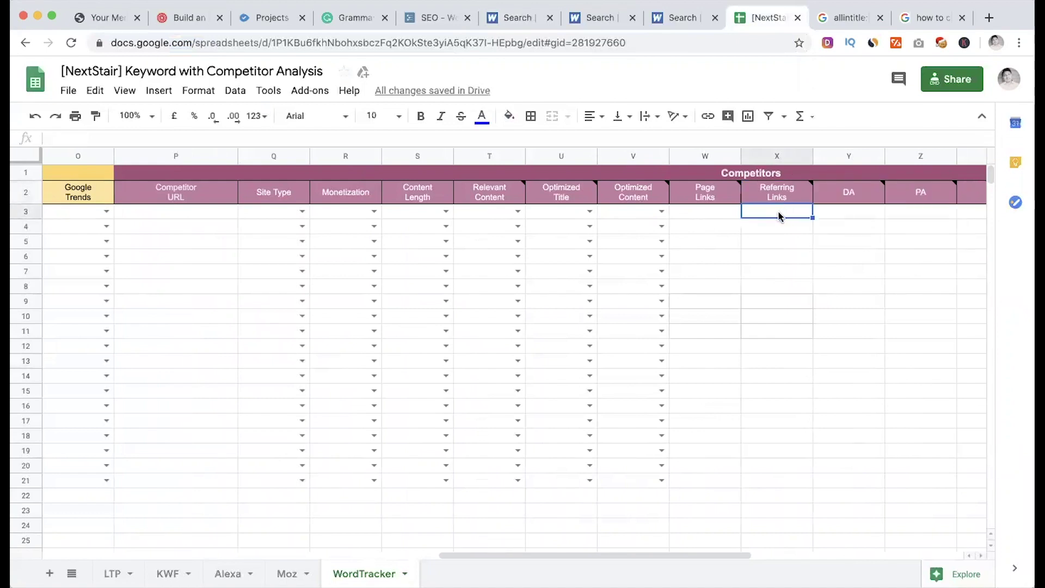
{"action": "left_click_drag", "start_coordinate": [779, 223], "coordinate": [789, 430]}
{"action": "left_click", "coordinate": [849, 226]}
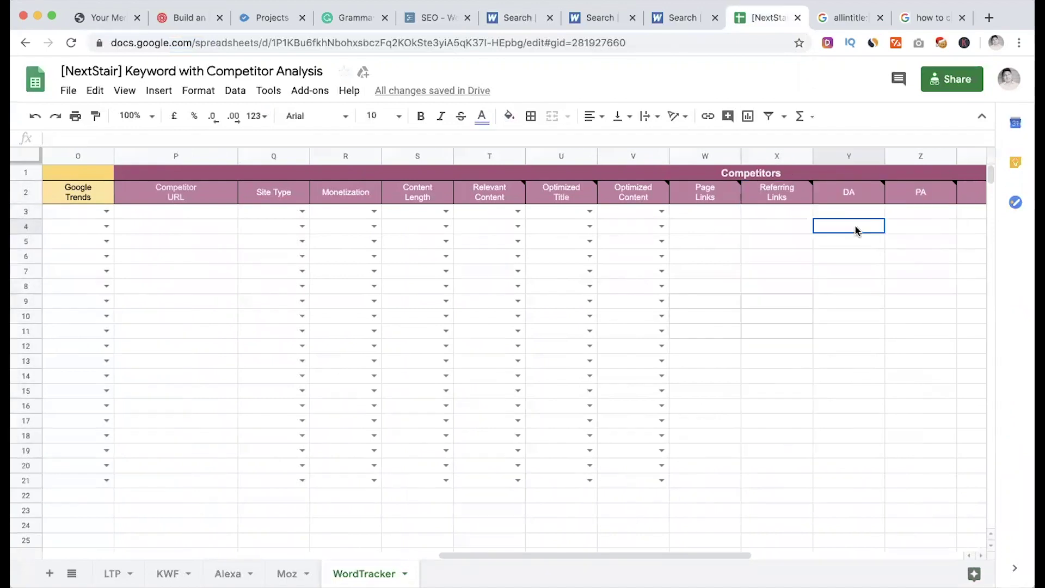
Look at the TF and CF columns in the Competitors section of the WordTracker sheet.
{"action": "left_click_drag", "start_coordinate": [598, 553], "coordinate": [670, 555]}
{"action": "left_click_drag", "start_coordinate": [734, 216], "coordinate": [788, 366]}
{"action": "left_click", "coordinate": [756, 390]}
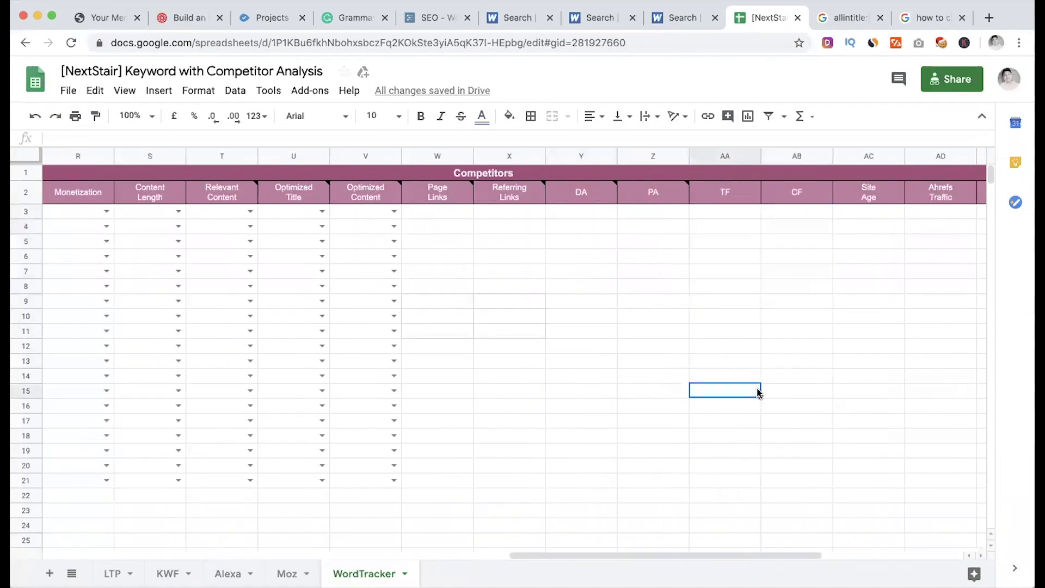
In Wordtracker's "best pregnancy pillow" overview, expand the whattoexpect.com result and inspect that site.
{"action": "left_click", "coordinate": [510, 21]}
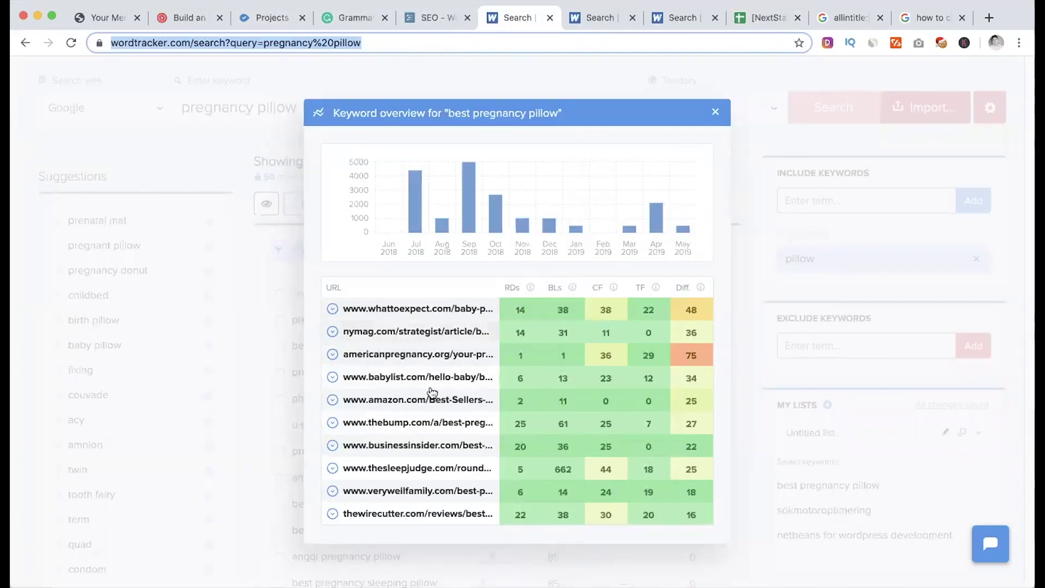
{"action": "left_click", "coordinate": [333, 309]}
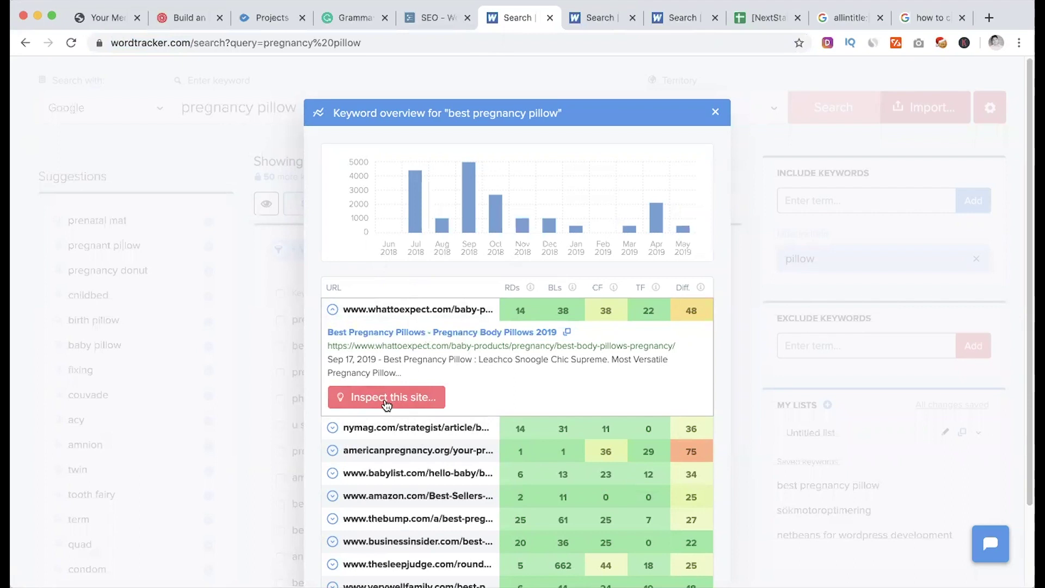
{"action": "left_click", "coordinate": [386, 400]}
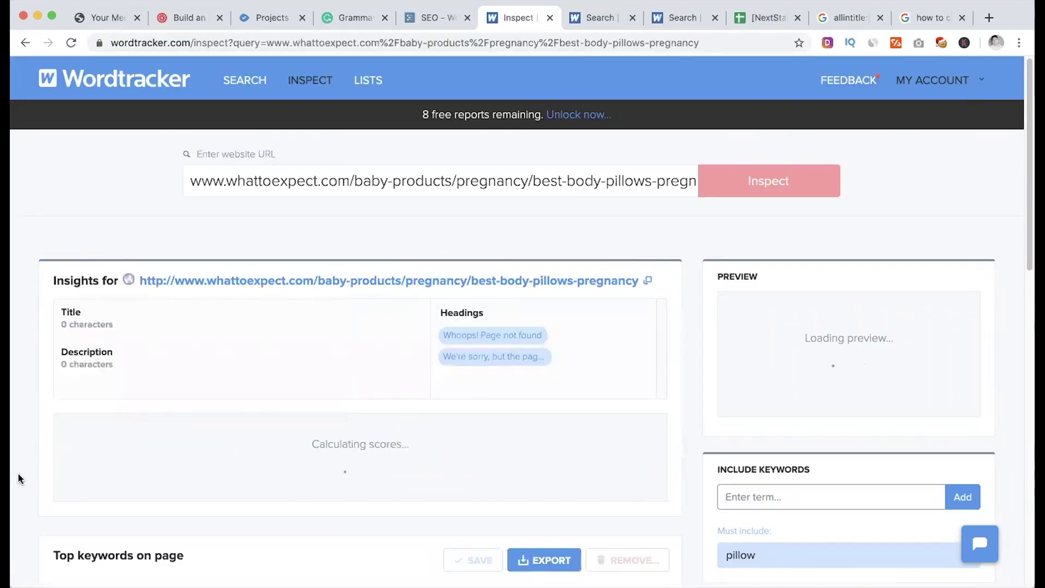
Go back to the pregnancy pillow keyword results, review the metrics and check which columns can be displayed.
{"action": "key", "text": "ctrl+Tab"}
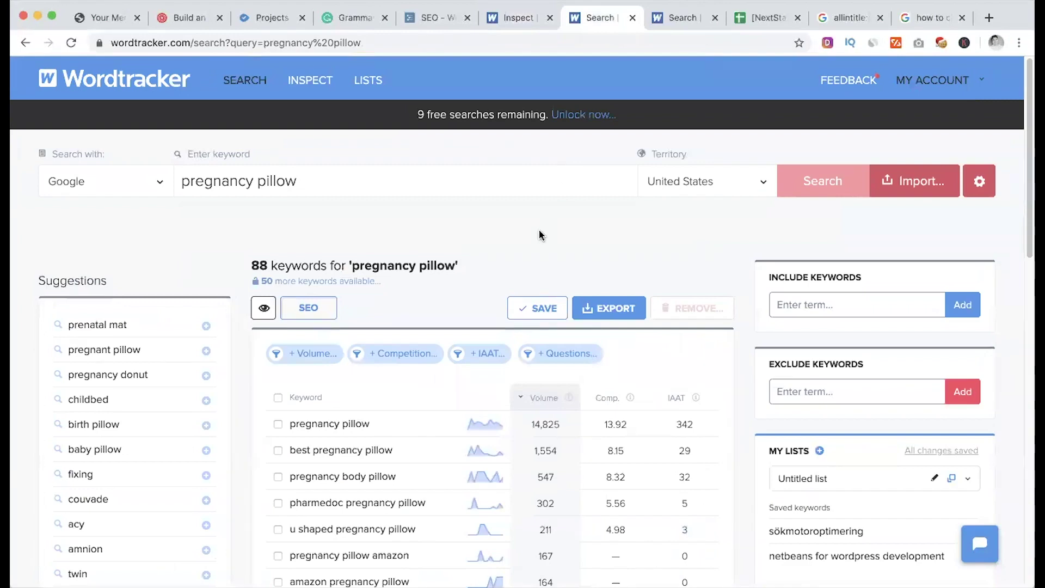
{"action": "scroll", "coordinate": [540, 235], "scroll_direction": "down", "scroll_amount": 2}
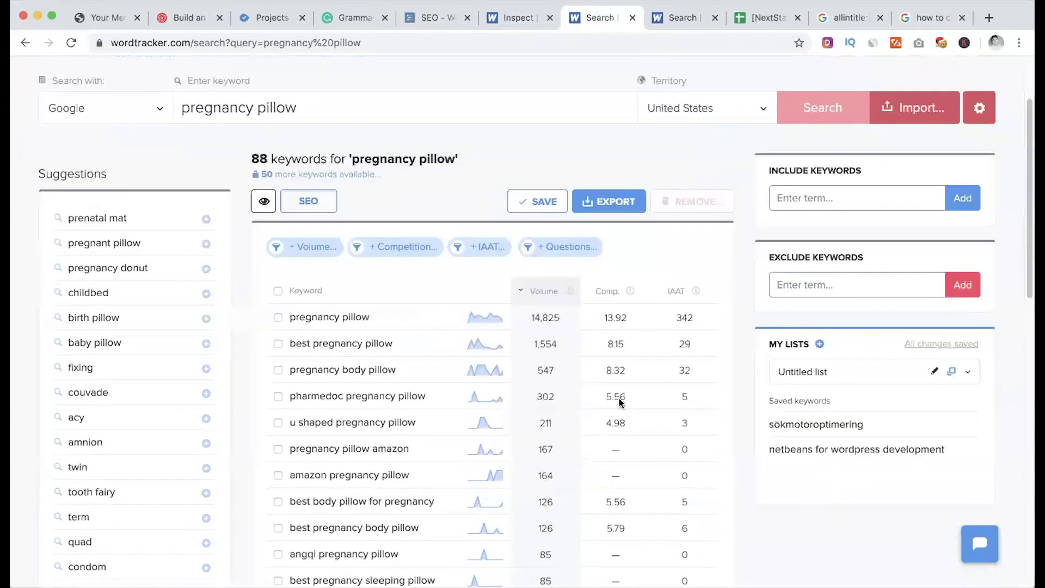
{"action": "scroll", "coordinate": [619, 391], "scroll_direction": "down", "scroll_amount": 3}
{"action": "scroll", "coordinate": [620, 390], "scroll_direction": "up", "scroll_amount": 5}
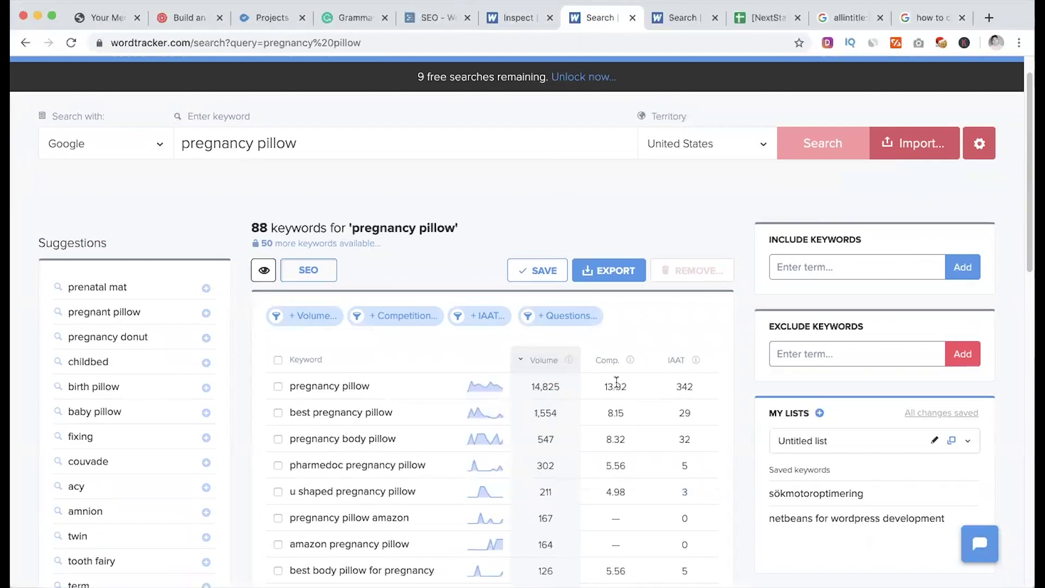
{"action": "left_click", "coordinate": [260, 278]}
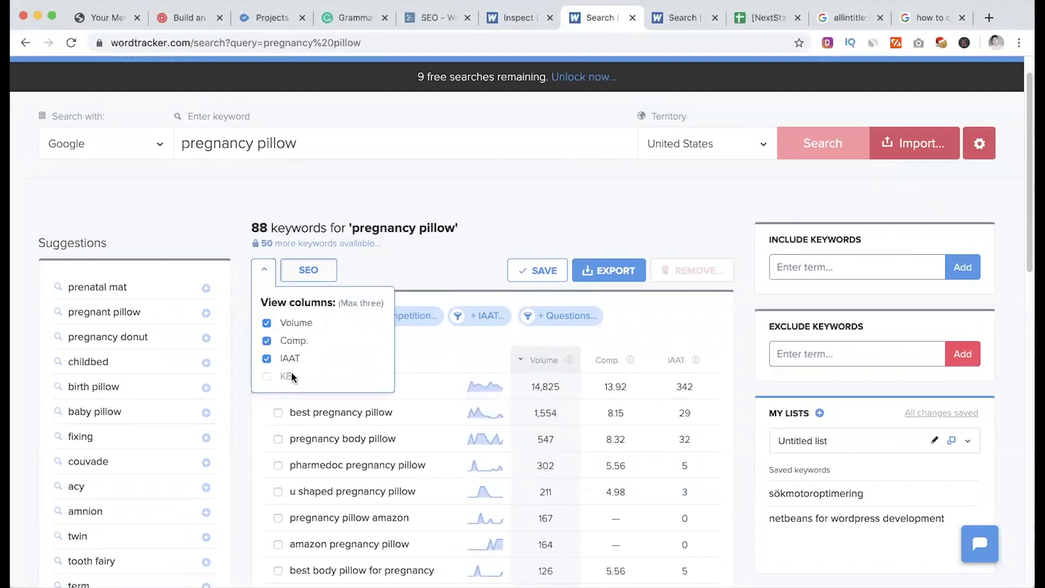
{"action": "left_click", "coordinate": [567, 215]}
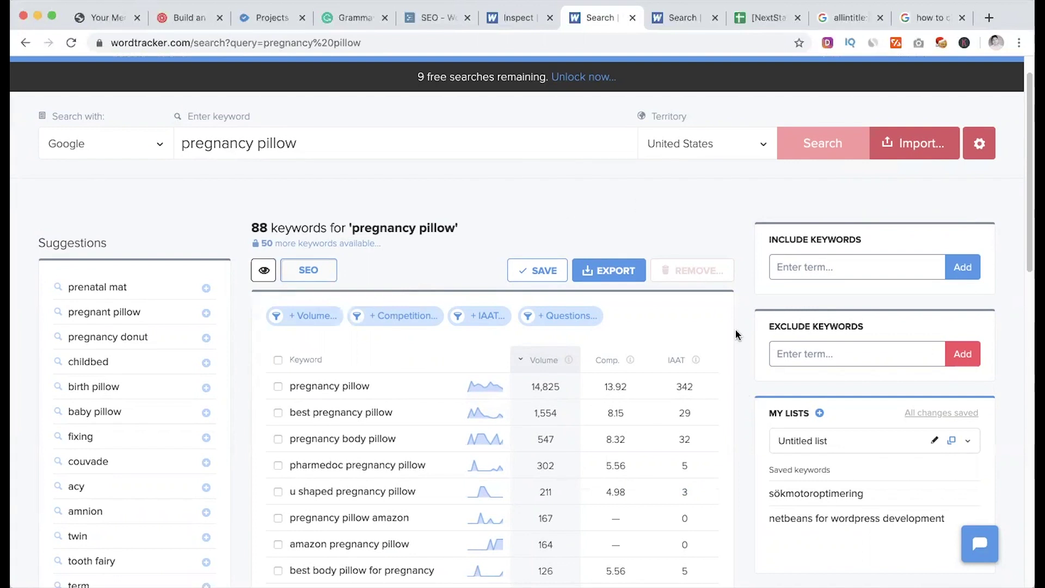
{"action": "scroll", "coordinate": [736, 334], "scroll_direction": "down", "scroll_amount": 2}
{"action": "scroll", "coordinate": [735, 335], "scroll_direction": "up", "scroll_amount": 3}
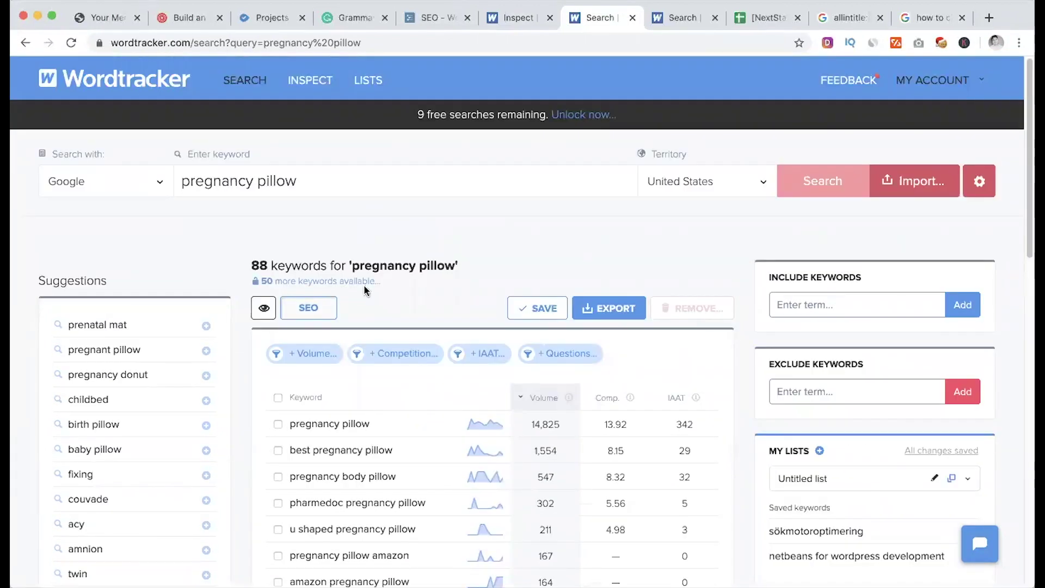
Highlight the phrase in the heading of the pregnancy pillow results and look through the keyword list with its volumes.
{"action": "left_click_drag", "start_coordinate": [355, 269], "coordinate": [450, 267]}
{"action": "left_click", "coordinate": [451, 267]}
{"action": "scroll", "coordinate": [538, 254], "scroll_direction": "down", "scroll_amount": 5}
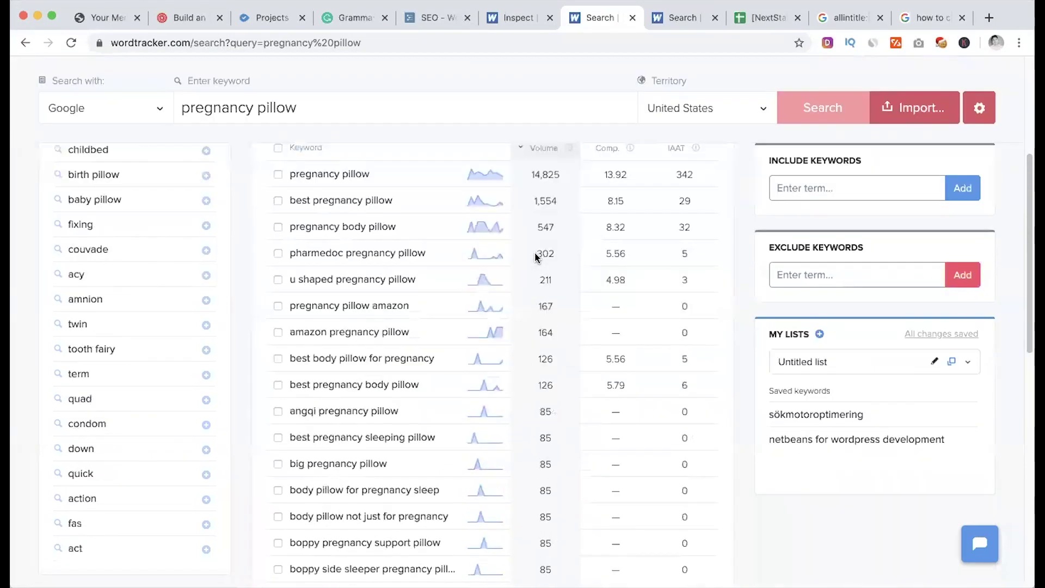
{"action": "scroll", "coordinate": [560, 385], "scroll_direction": "down", "scroll_amount": 3}
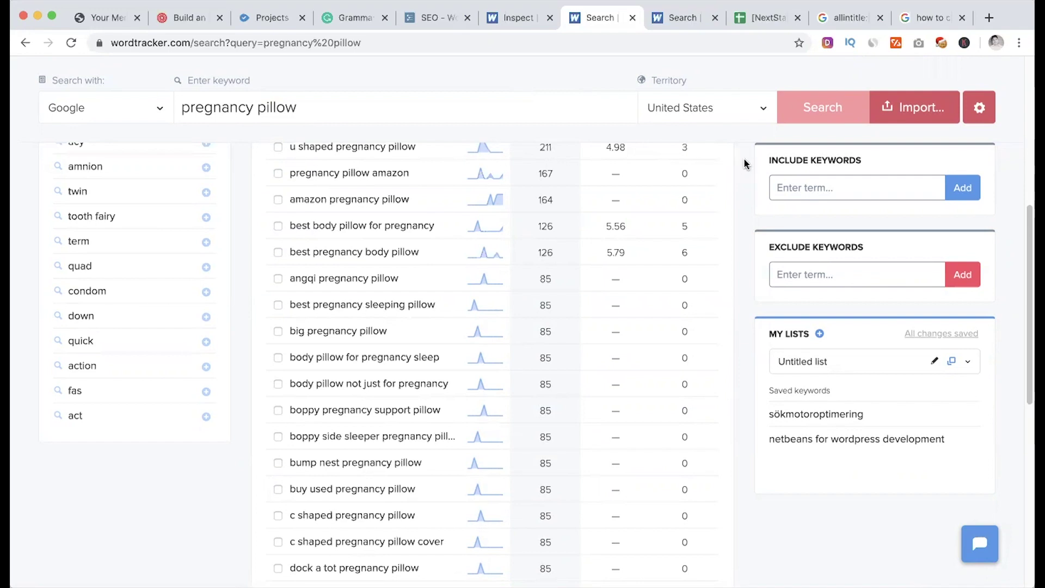
{"action": "scroll", "coordinate": [745, 164], "scroll_direction": "up", "scroll_amount": 6}
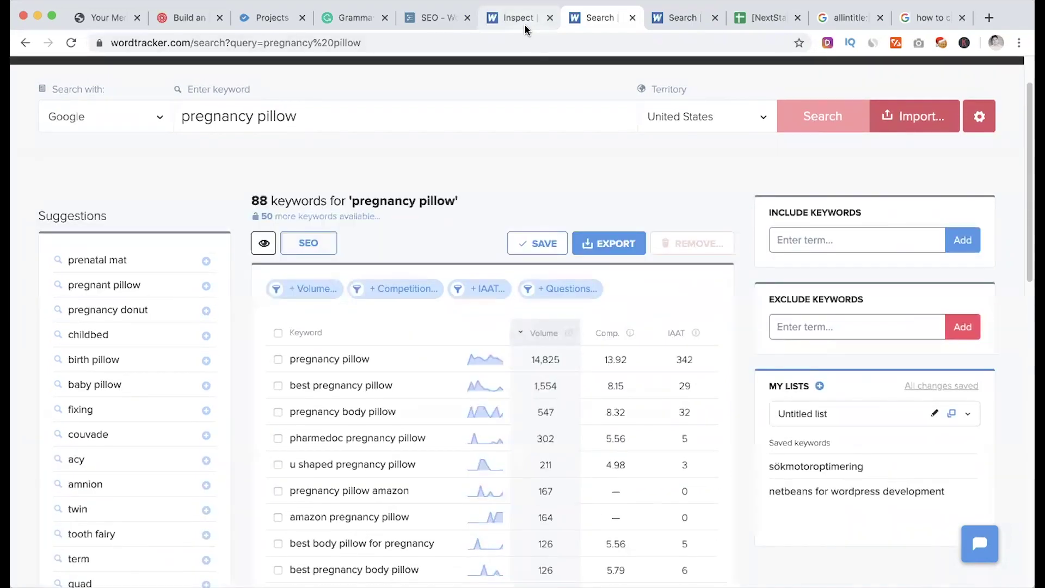
{"action": "scroll", "coordinate": [667, 161], "scroll_direction": "up", "scroll_amount": 2}
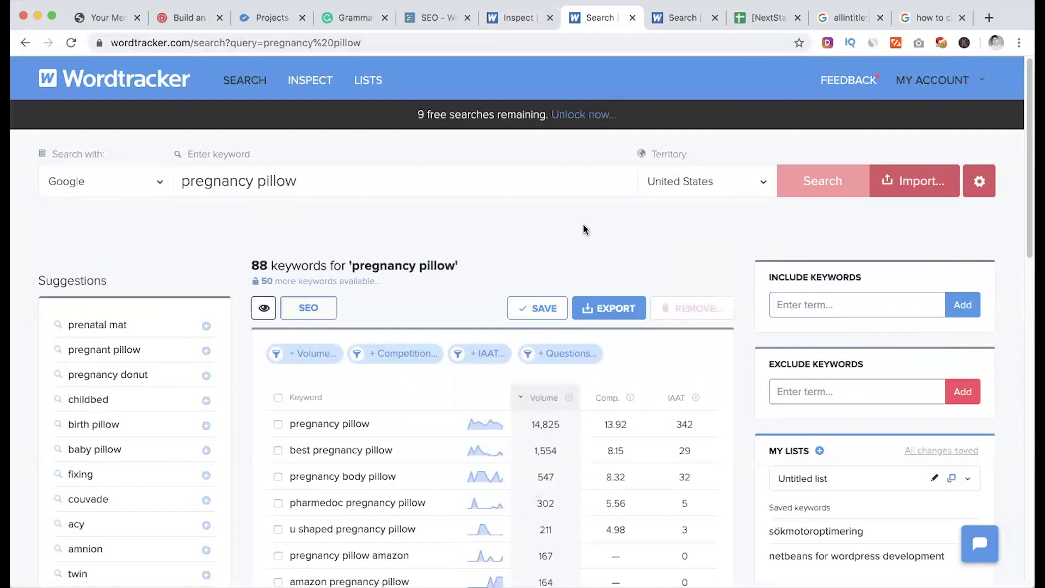
{"action": "scroll", "coordinate": [585, 229], "scroll_direction": "down", "scroll_amount": 1}
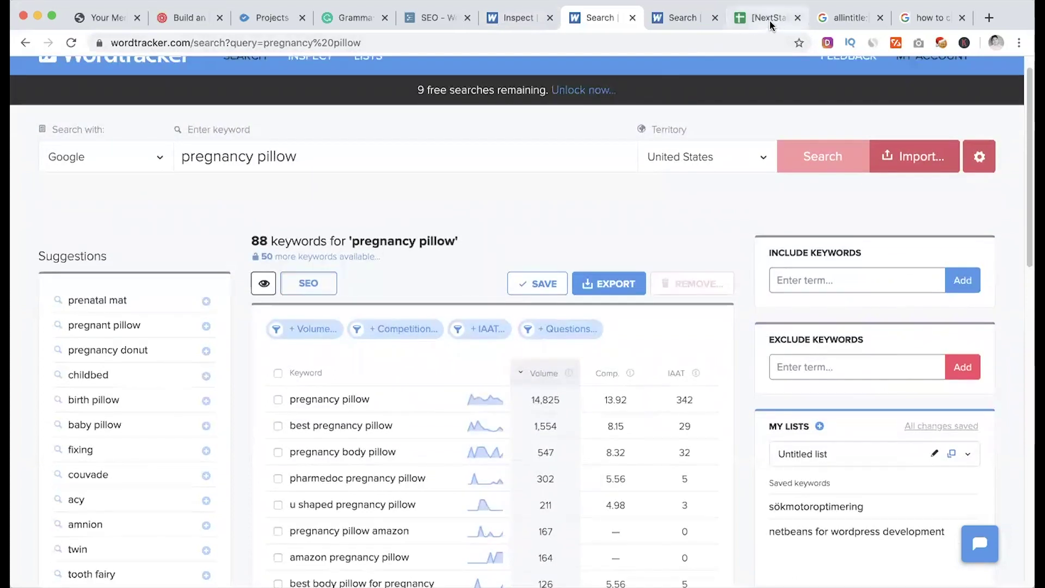